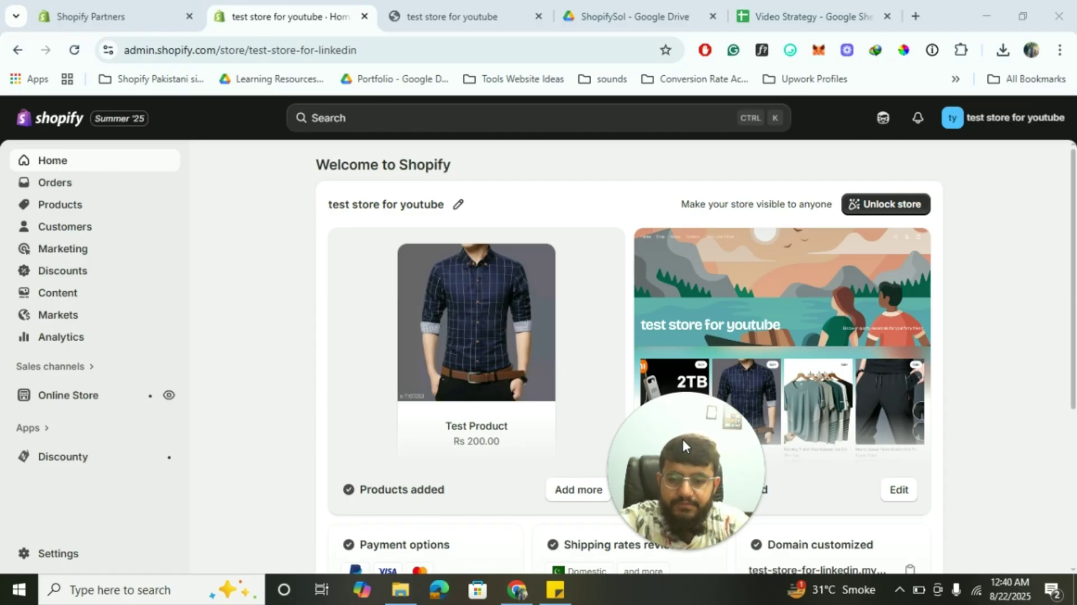
Open the store's customer accounts settings and check the customer sign-in page on the storefront
left_click(71, 561)
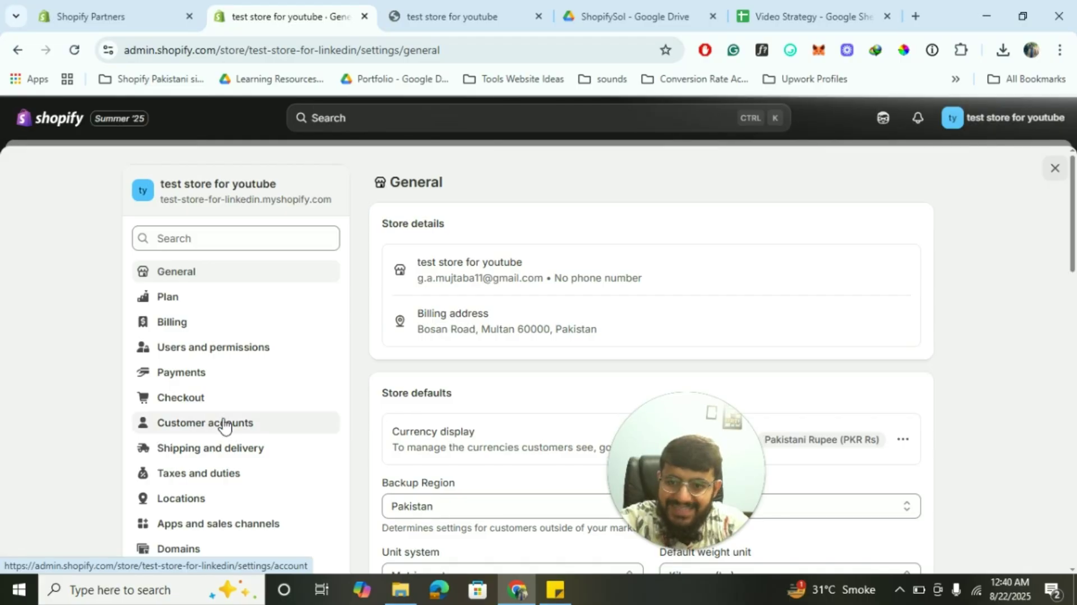
left_click(472, 11)
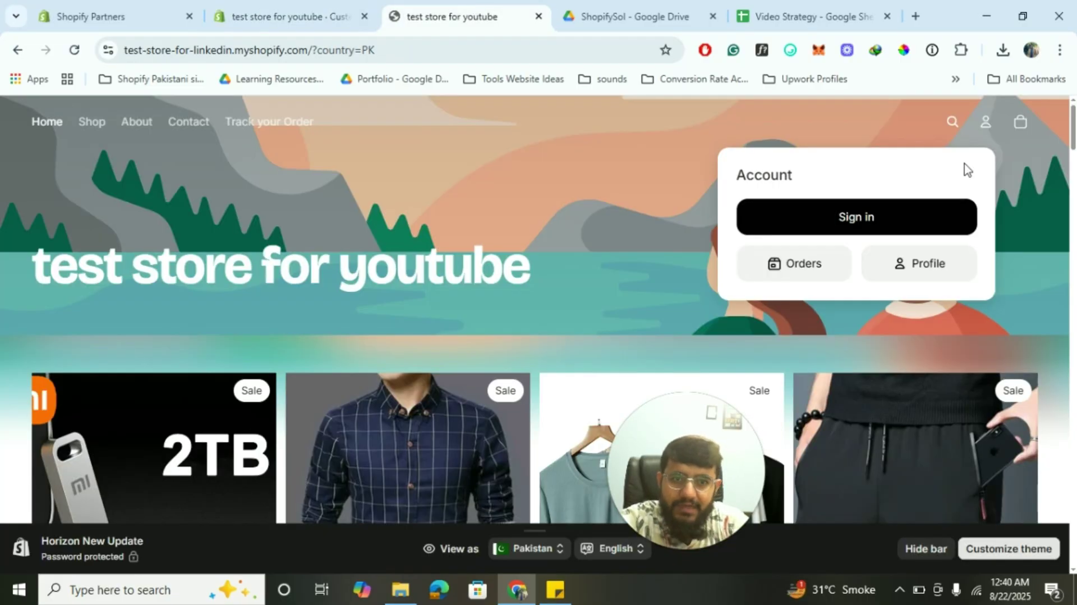
left_click(854, 212)
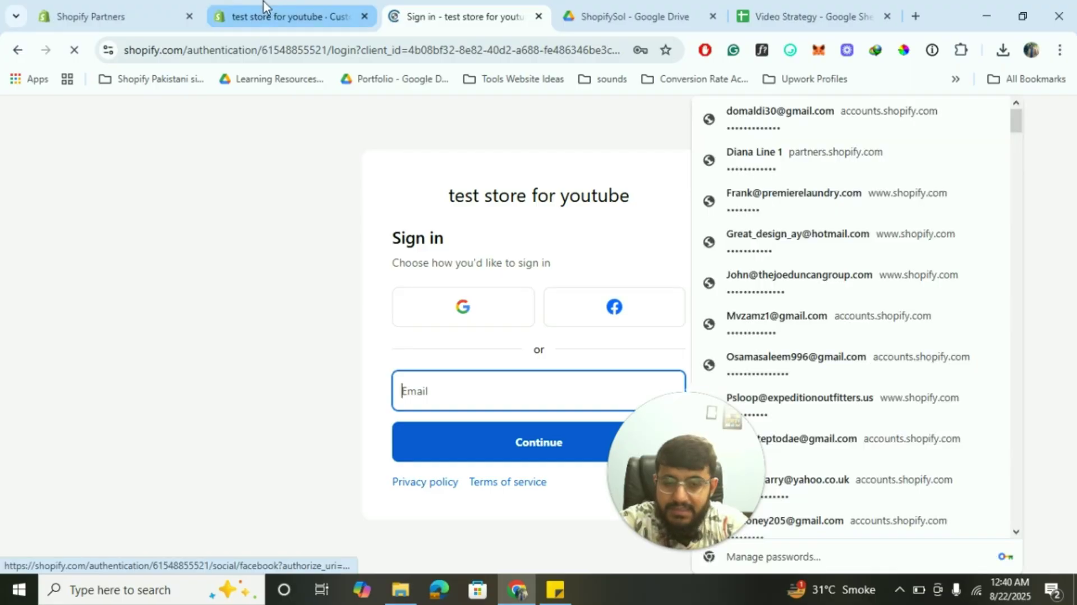
Turn off Facebook as a sign-in option in the authentication settings for customer accounts
left_click(346, 17)
scroll(471, 387, "down", 5)
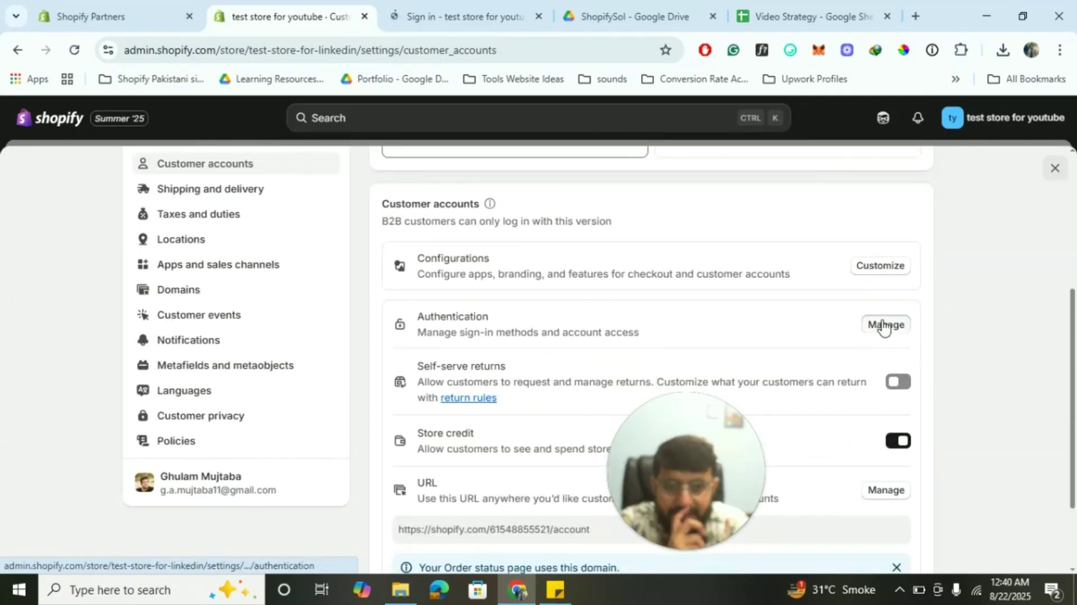
left_click(884, 325)
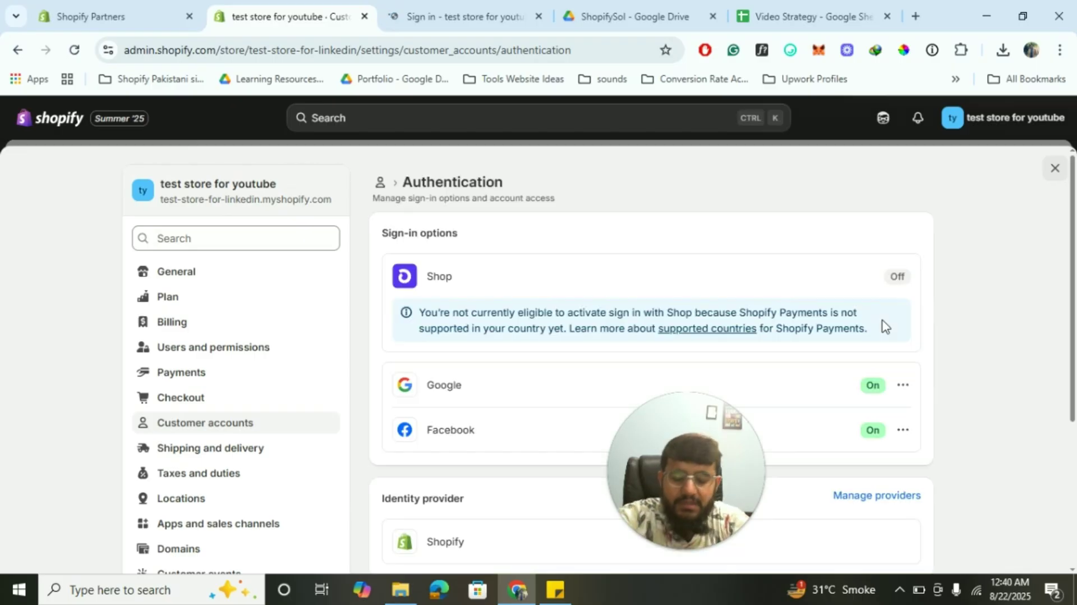
scroll(897, 359, "down", 1)
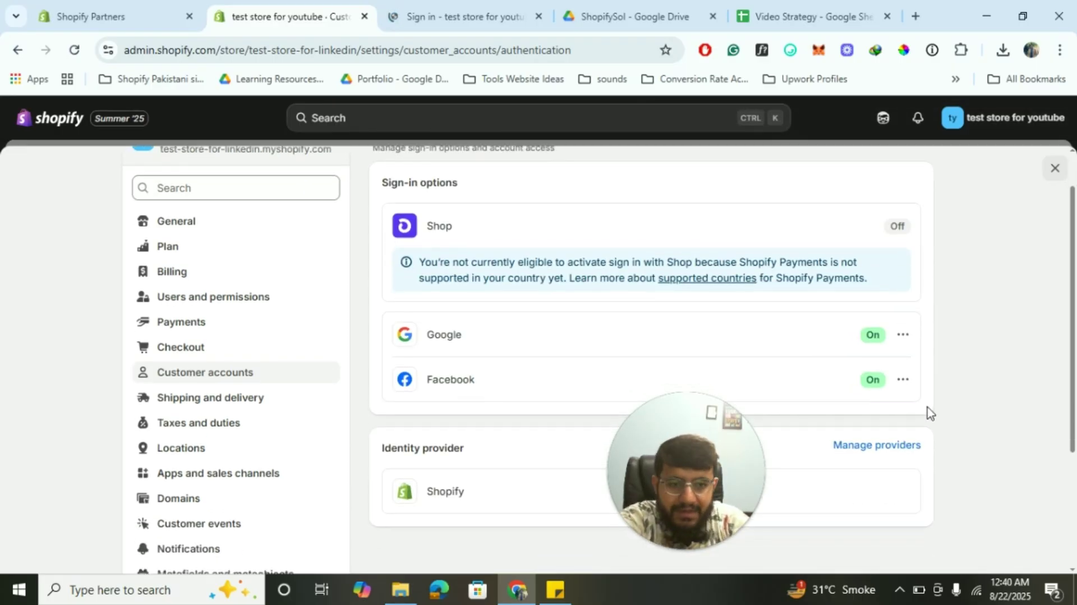
left_click(903, 381)
left_click(879, 459)
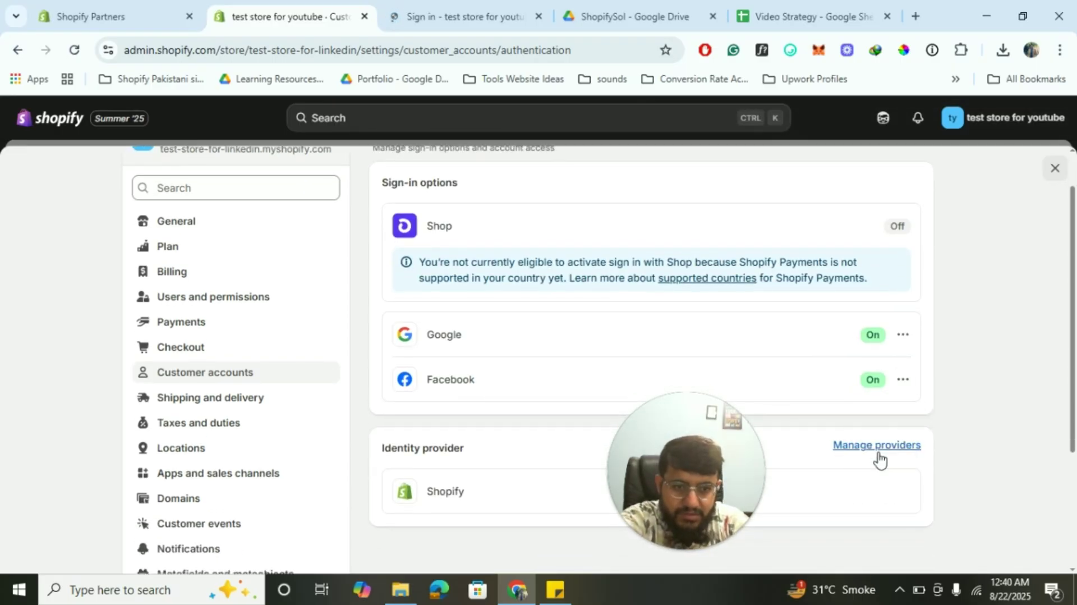
Open the Facebook sign-in setup page and load its Meta for Developers and help documentation links in separate tabs
left_click(904, 382)
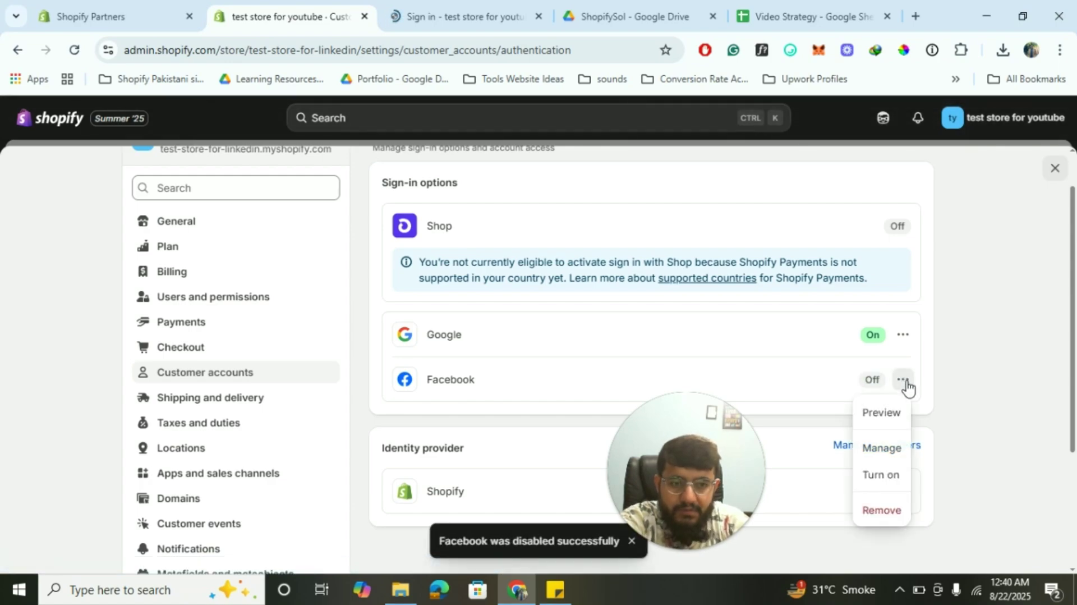
left_click(872, 449)
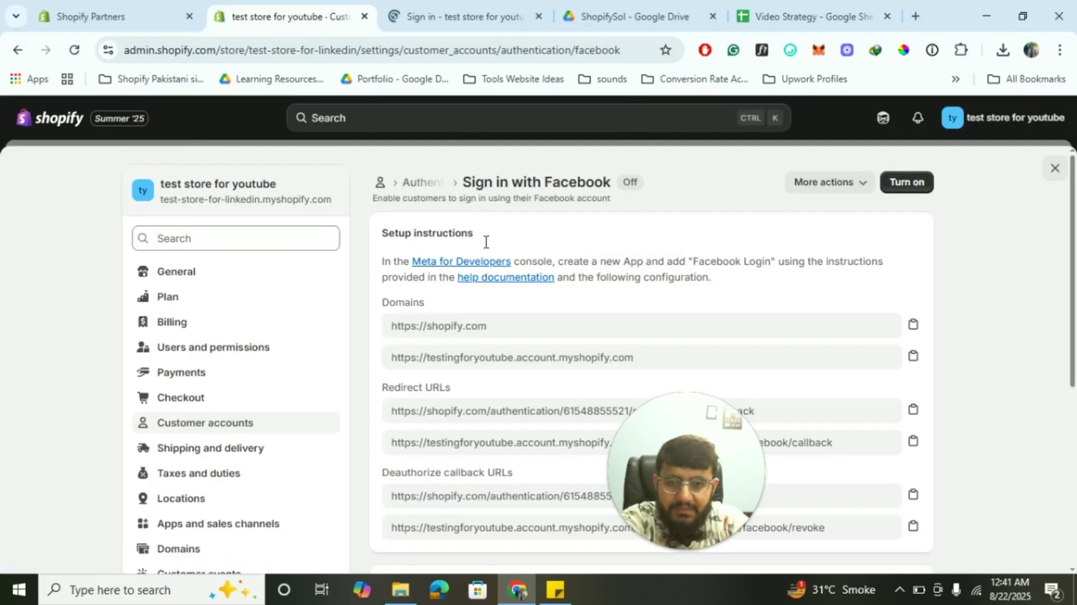
left_click(460, 262)
left_click(262, 7)
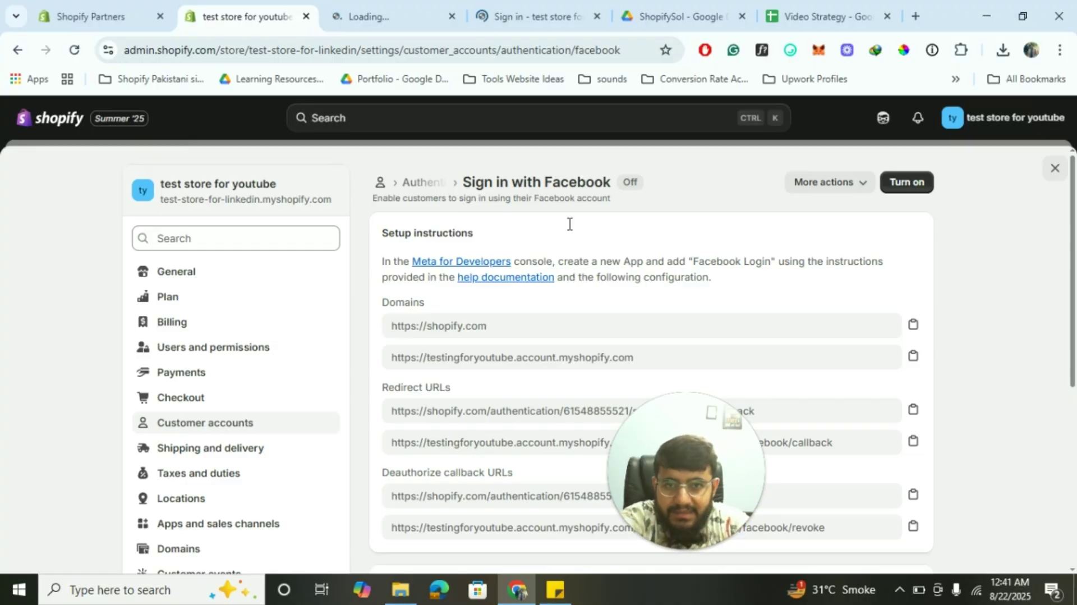
left_click(522, 283)
left_click(249, 8)
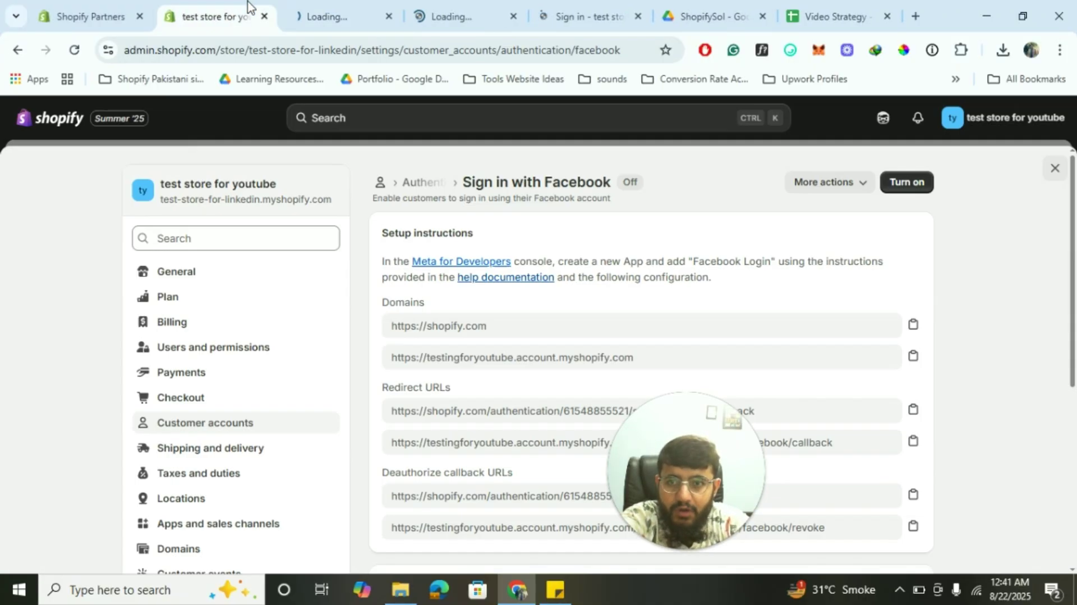
Go to the Meta for Developers site and open the list of the account's apps
left_click(470, 8)
left_click(358, 7)
left_click(501, 8)
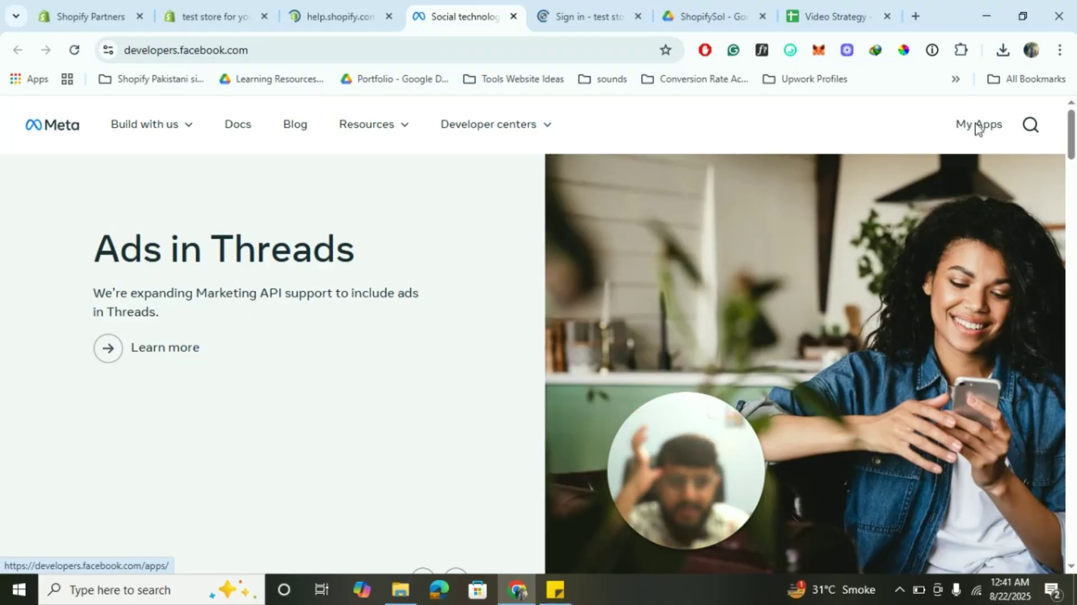
Read the help article's instructions for connecting Facebook to customer accounts, through creating an app in Meta for Developers
left_click(336, 16)
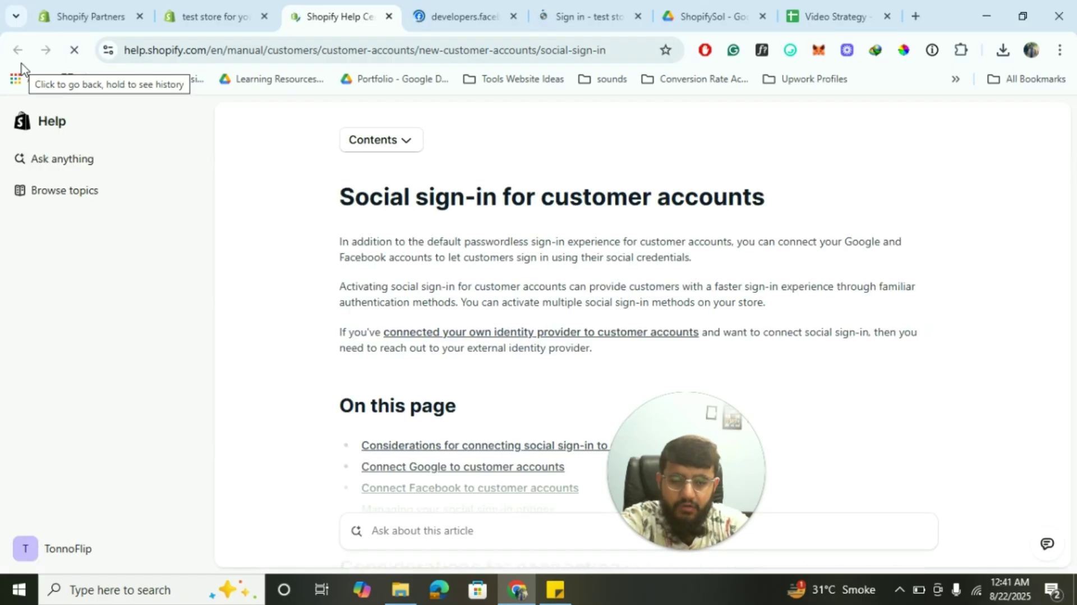
scroll(408, 257, "down", 6)
scroll(409, 257, "down", 15)
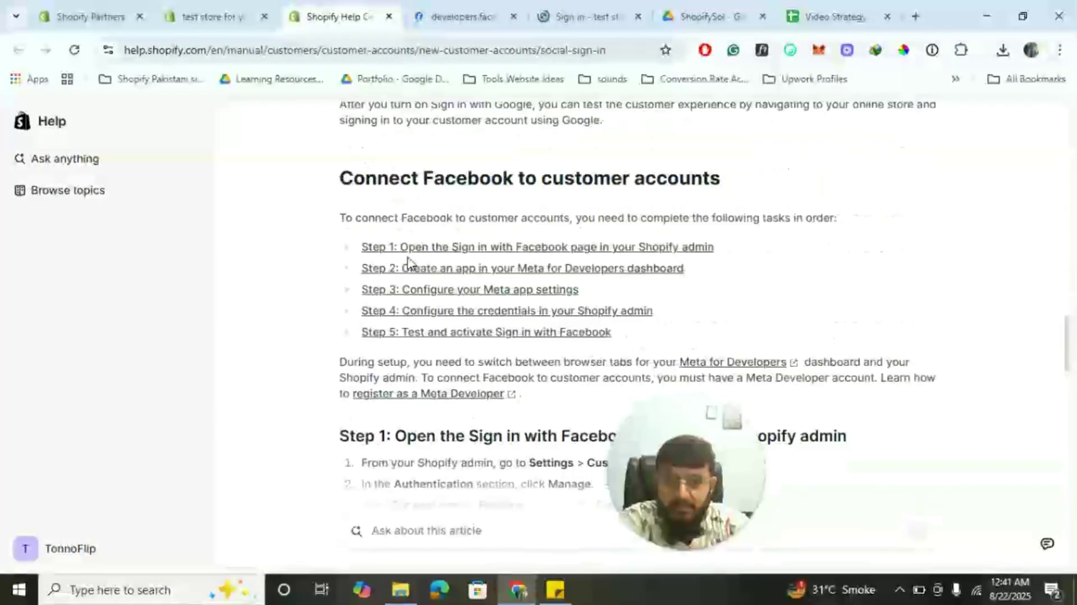
scroll(572, 246, "down", 3)
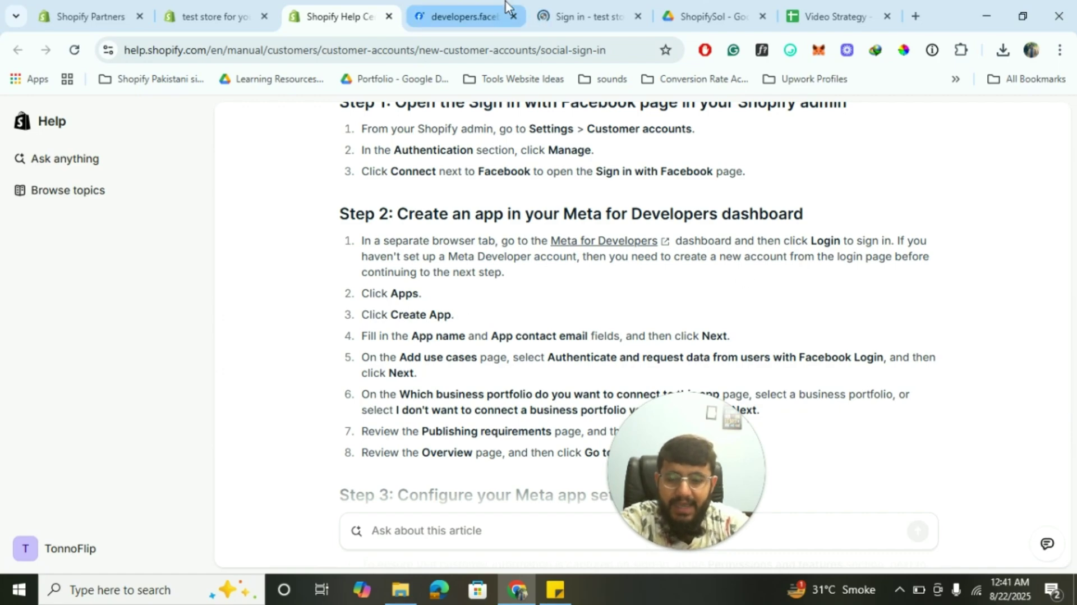
Remove the existing "login for Shopify" app from Meta for Developers, authorizing the removal with the account password
left_click(454, 6)
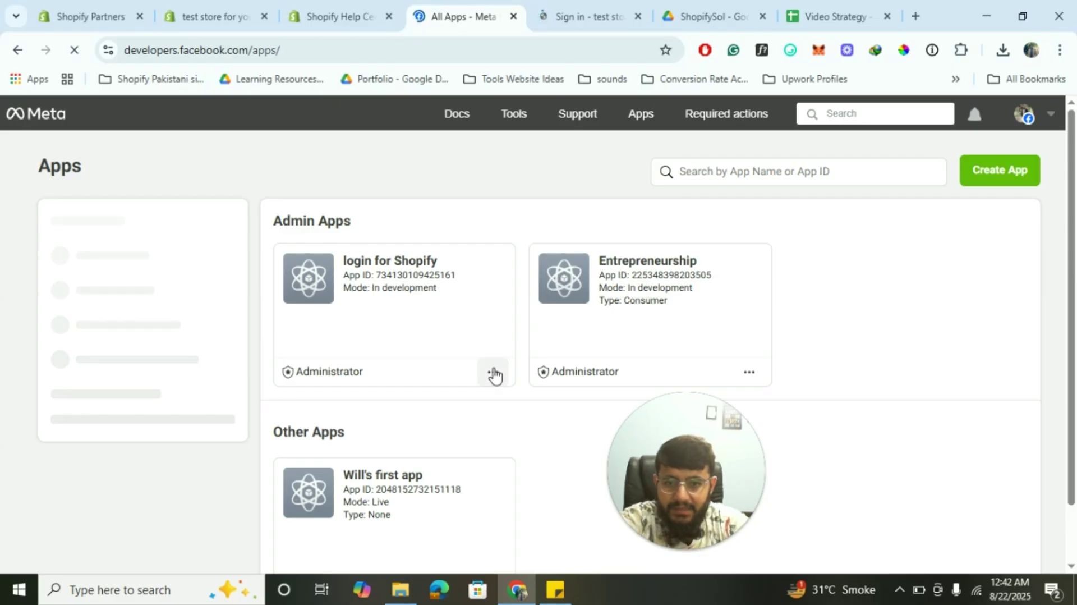
left_click(493, 374)
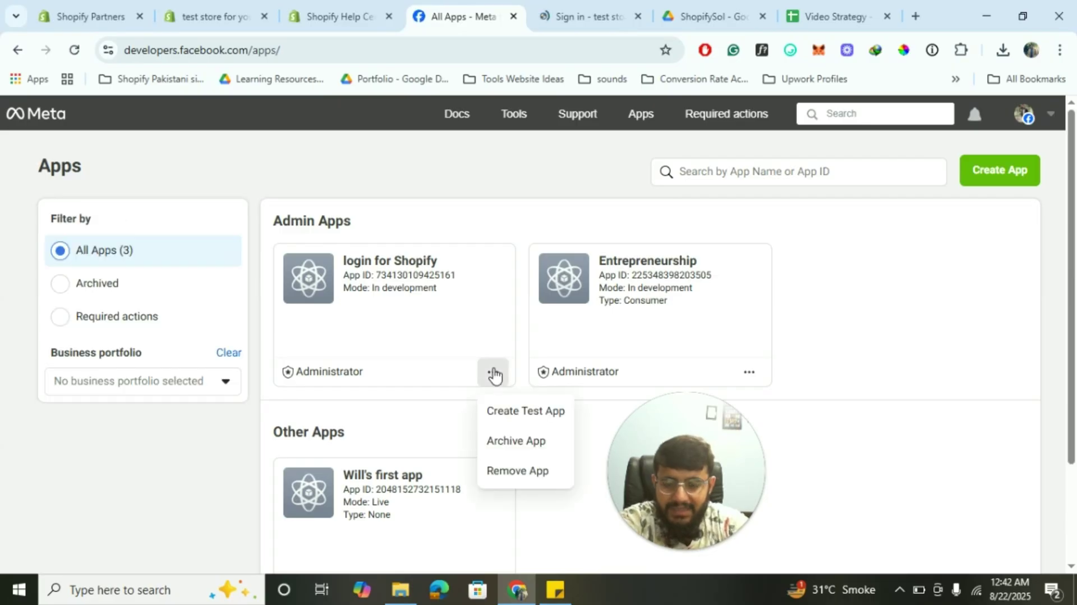
left_click(513, 472)
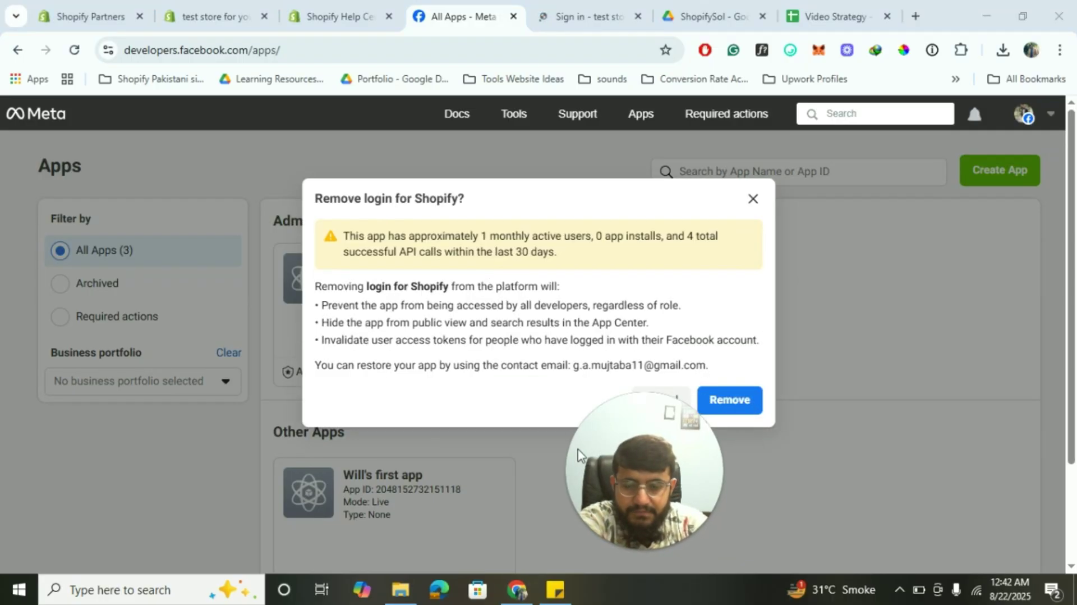
left_click(732, 400)
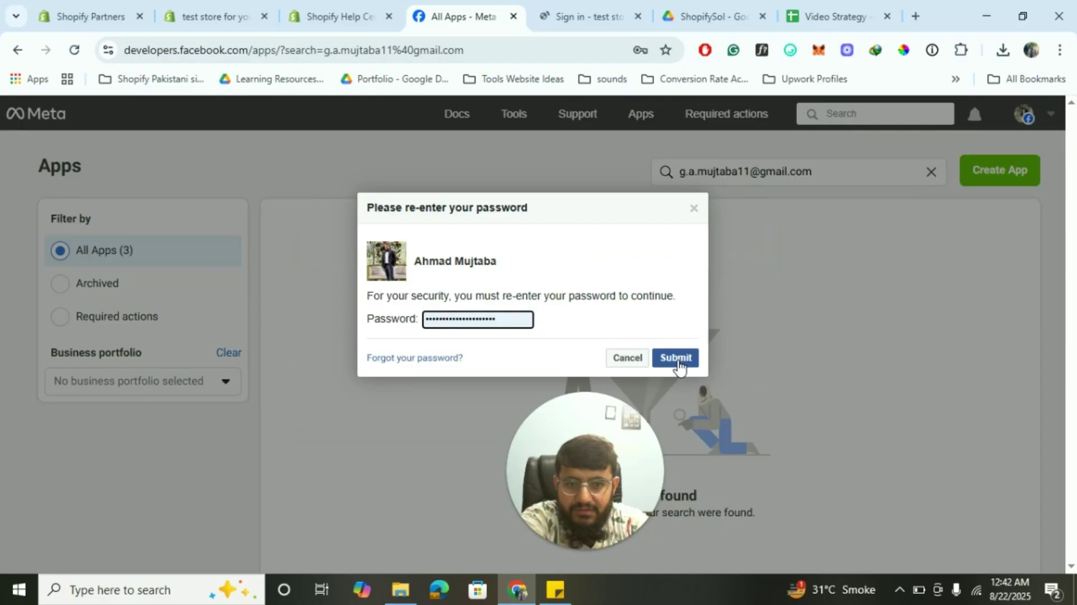
left_click(676, 359)
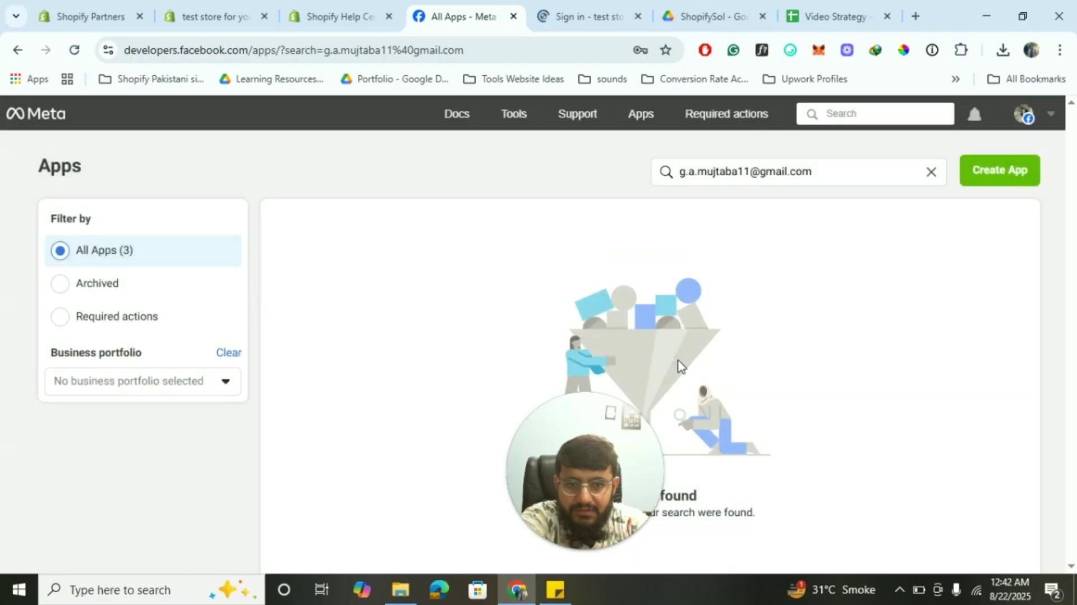
Start creating a new Meta app and review the app creation instructions in the Shopify help article
left_click(997, 179)
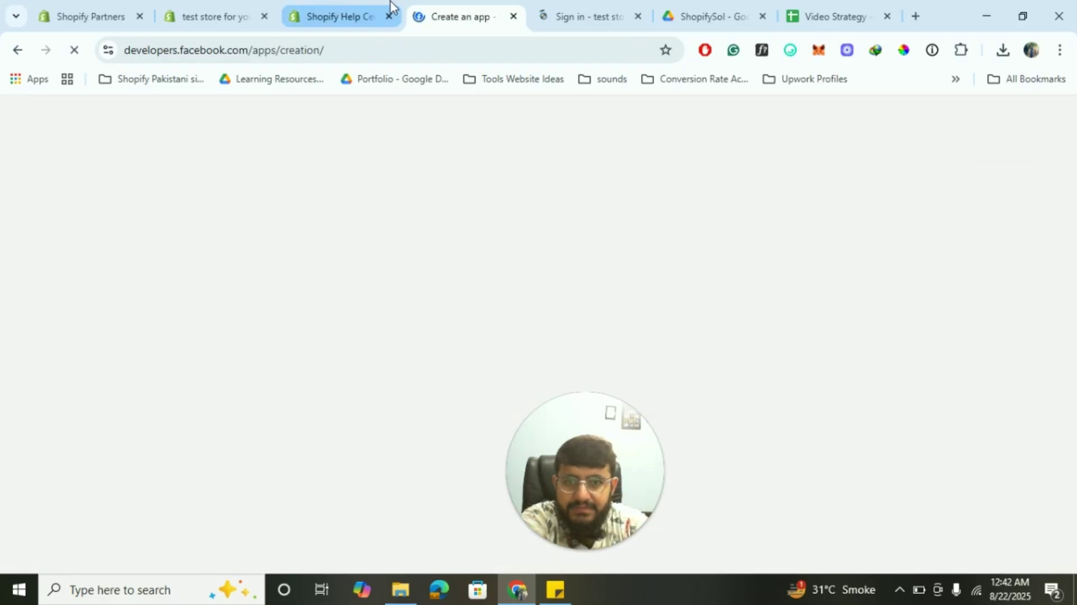
left_click(391, 7)
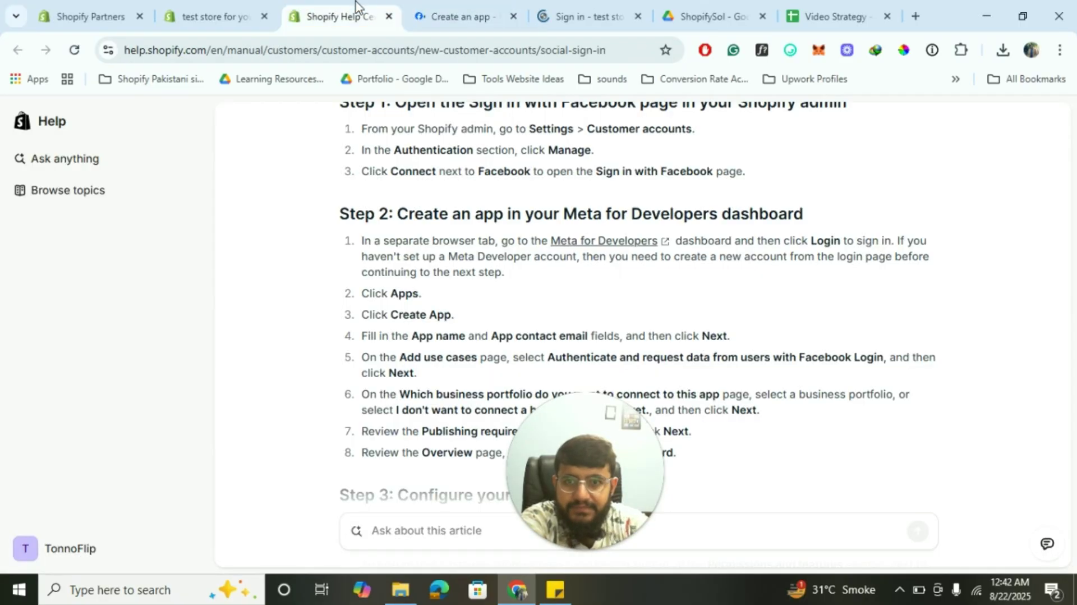
scroll(539, 320, "down", 1)
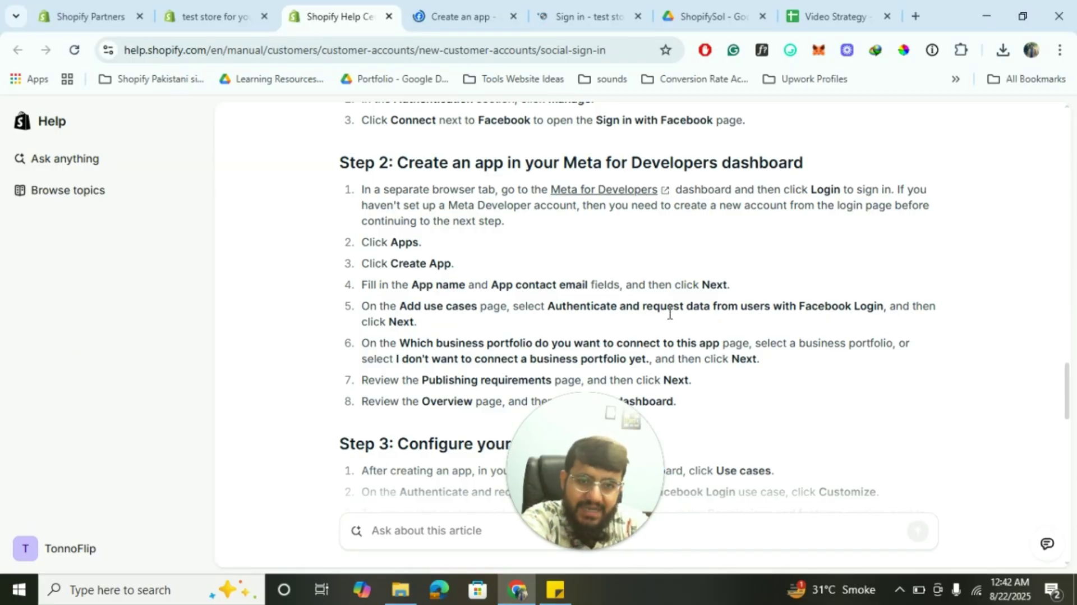
scroll(509, 279, "down", 1)
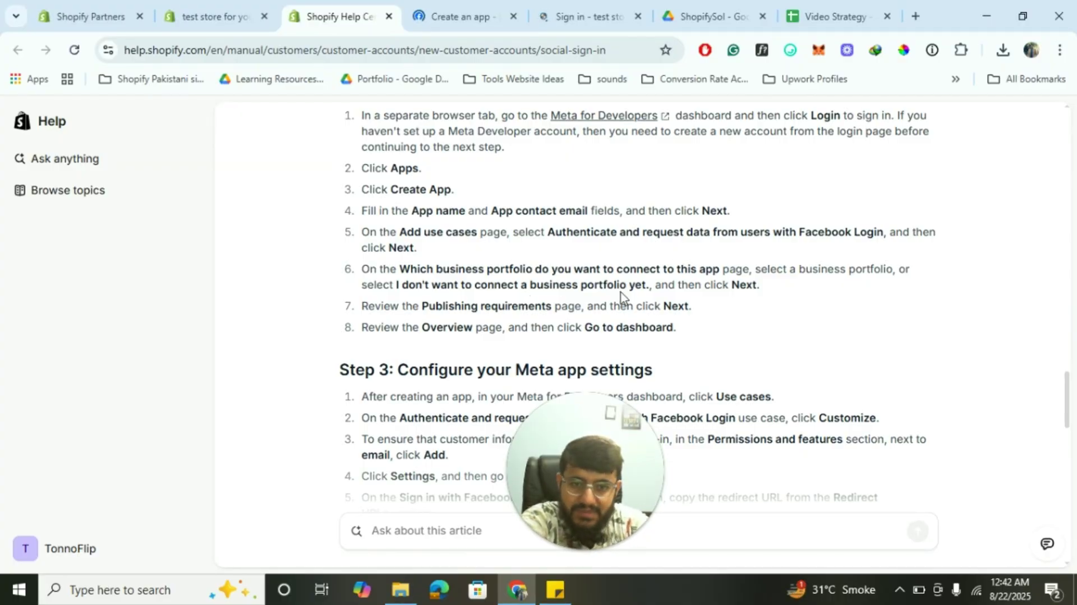
Name the new Meta app "login for Shopify", keep the prefilled contact email and continue to the use cases
left_click(439, 8)
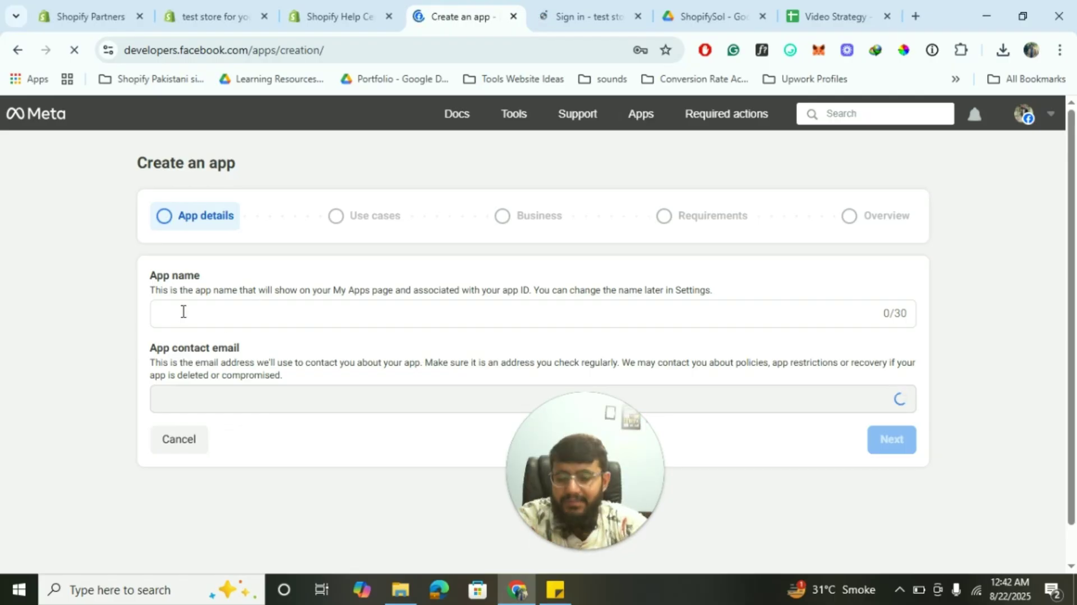
left_click(204, 312)
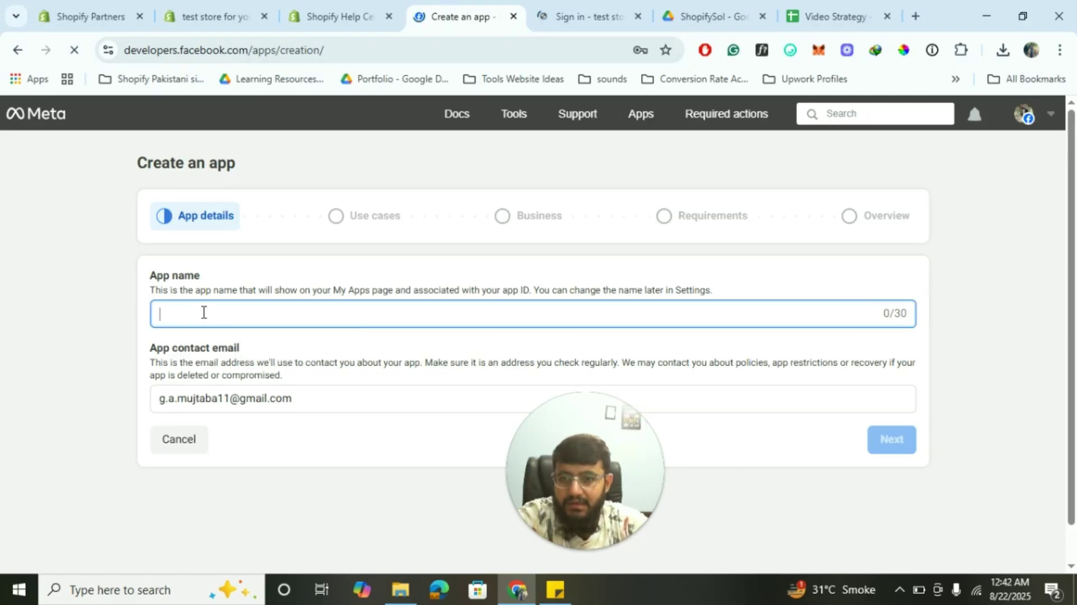
left_click(237, 312)
left_click(269, 346)
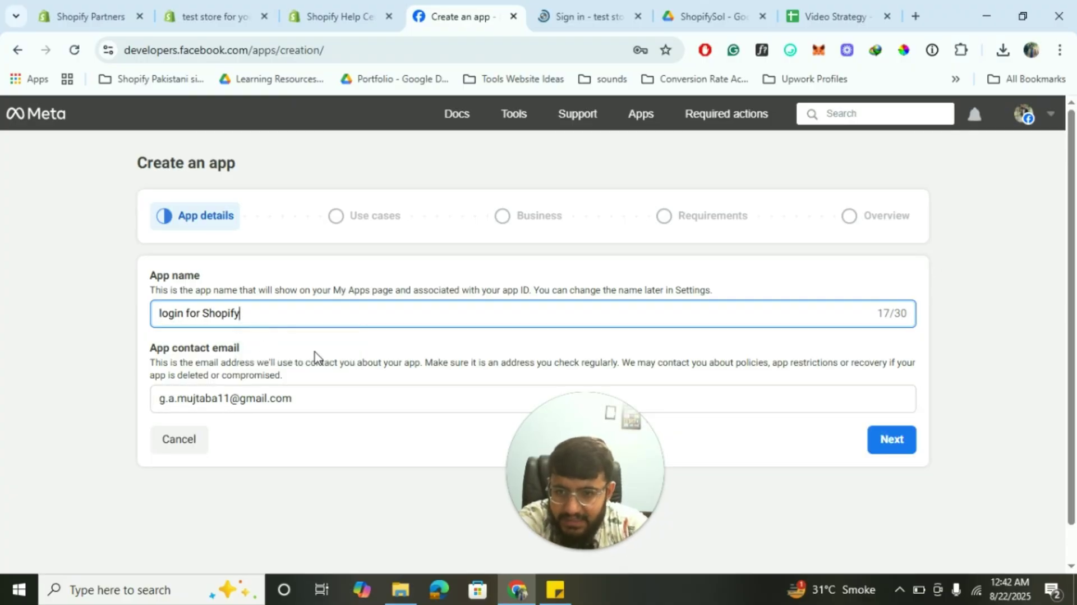
left_click(893, 434)
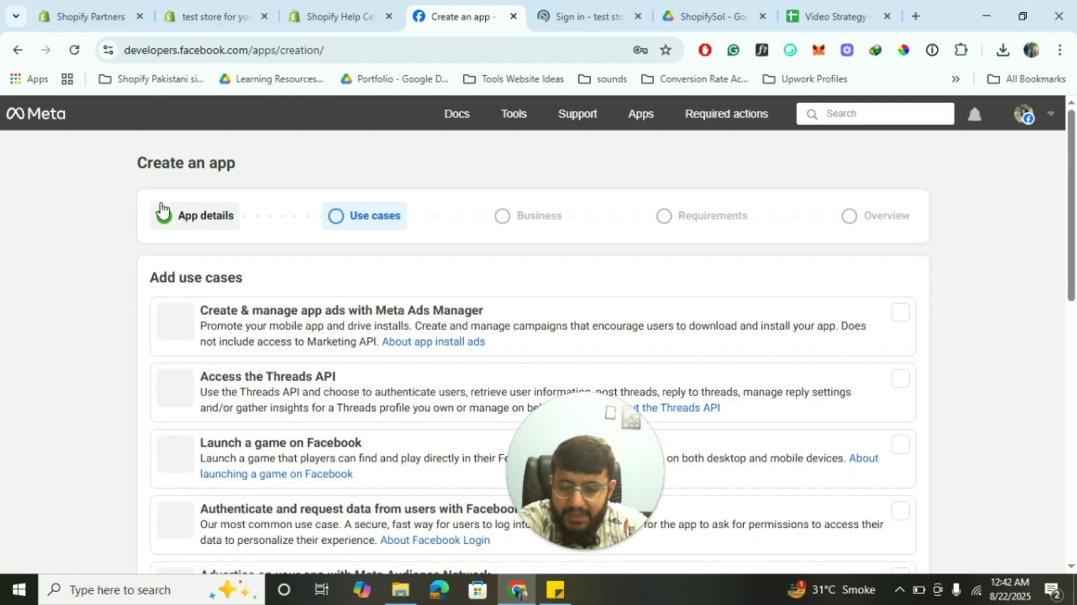
Add the use case "Authenticate and request data from users with Facebook Login" and continue to the business stage
scroll(243, 399, "down", 4)
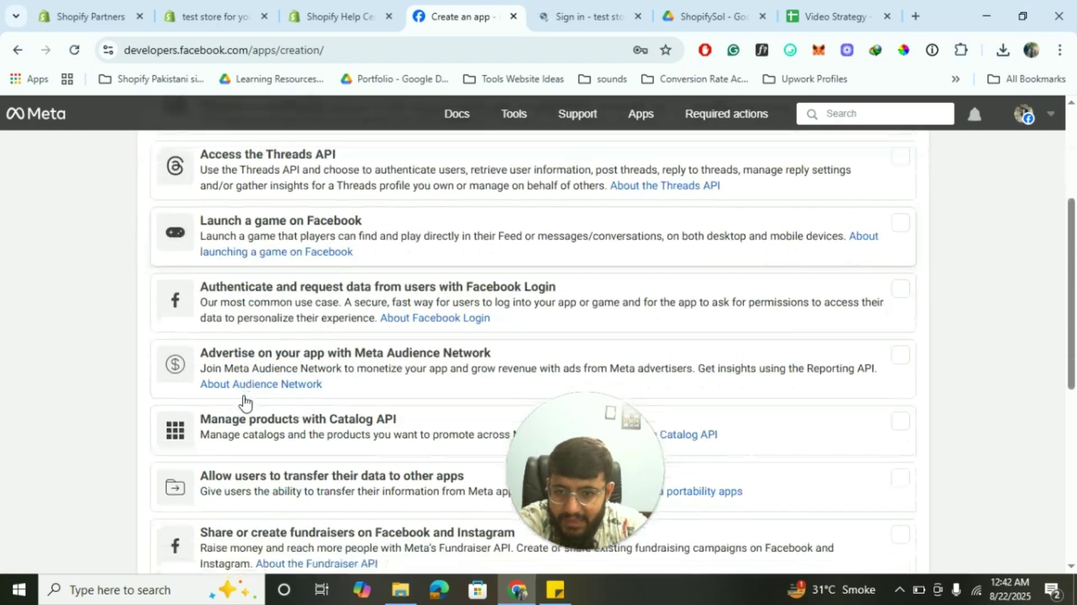
scroll(243, 400, "up", 4)
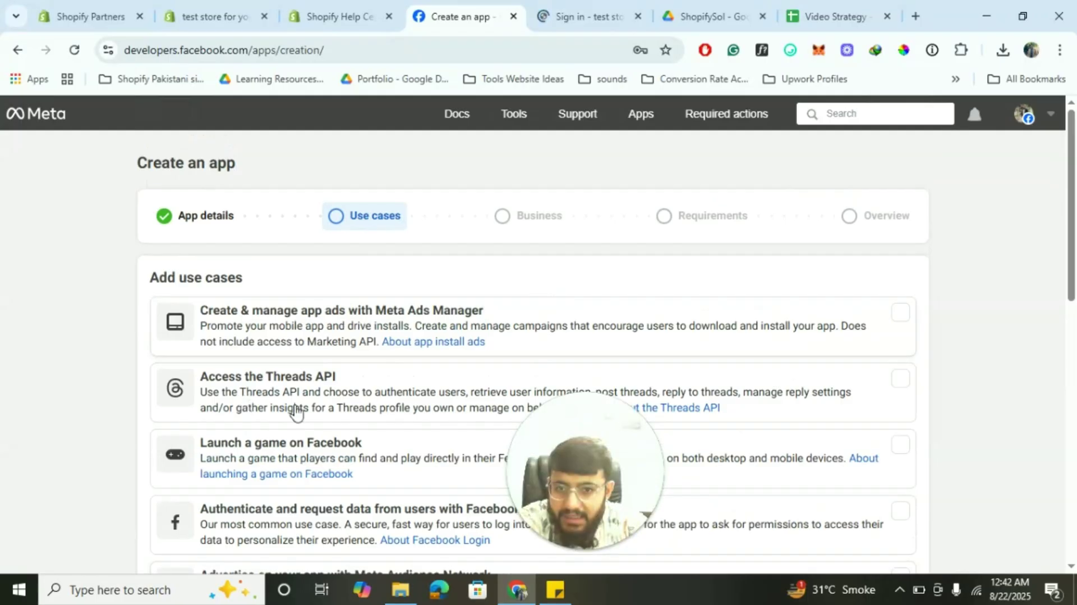
scroll(289, 415, "down", 3)
left_click(307, 383)
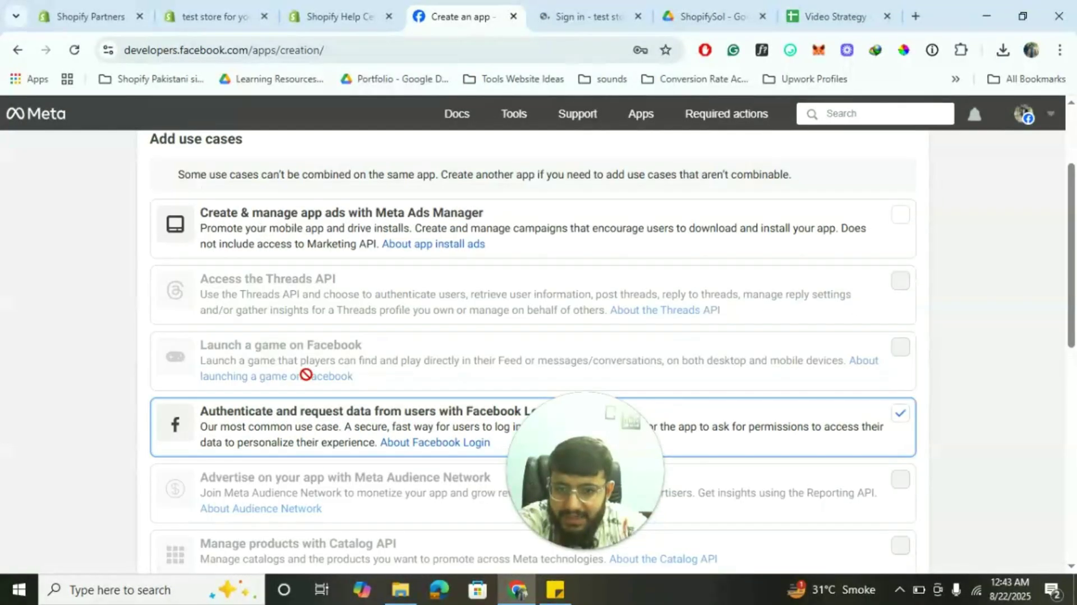
scroll(776, 324, "down", 9)
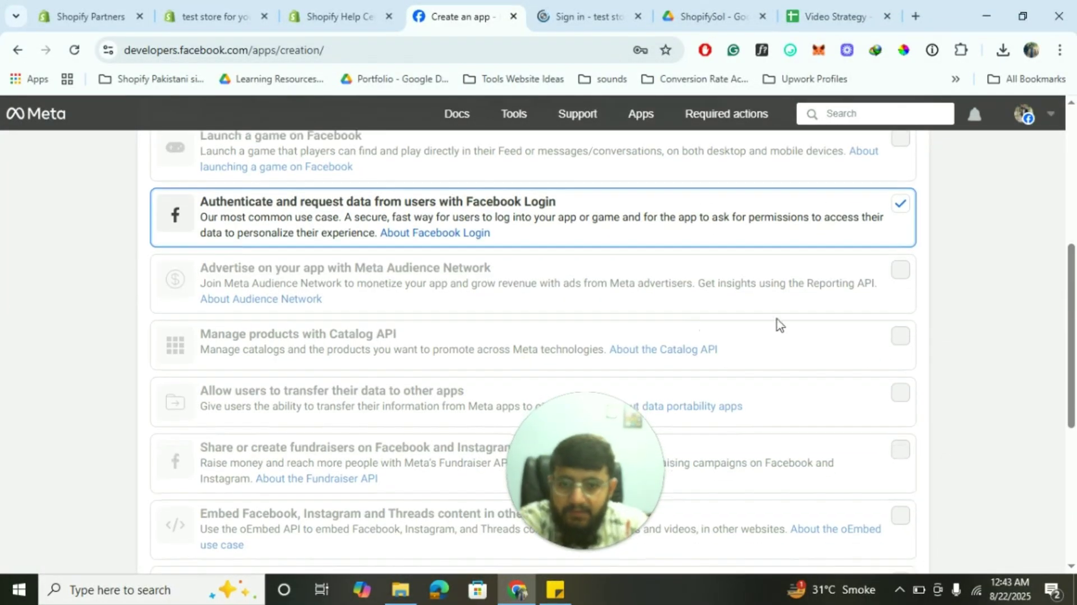
scroll(776, 324, "down", 1)
left_click(896, 538)
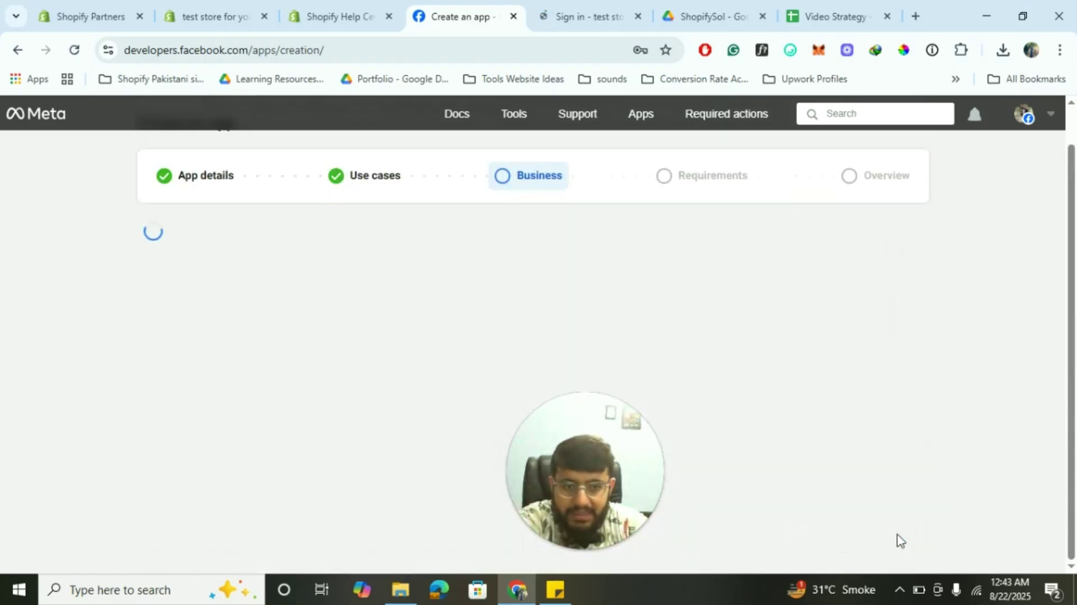
Check the help article's instruction on connecting a business portfolio and return to the app creation form
left_click(339, 14)
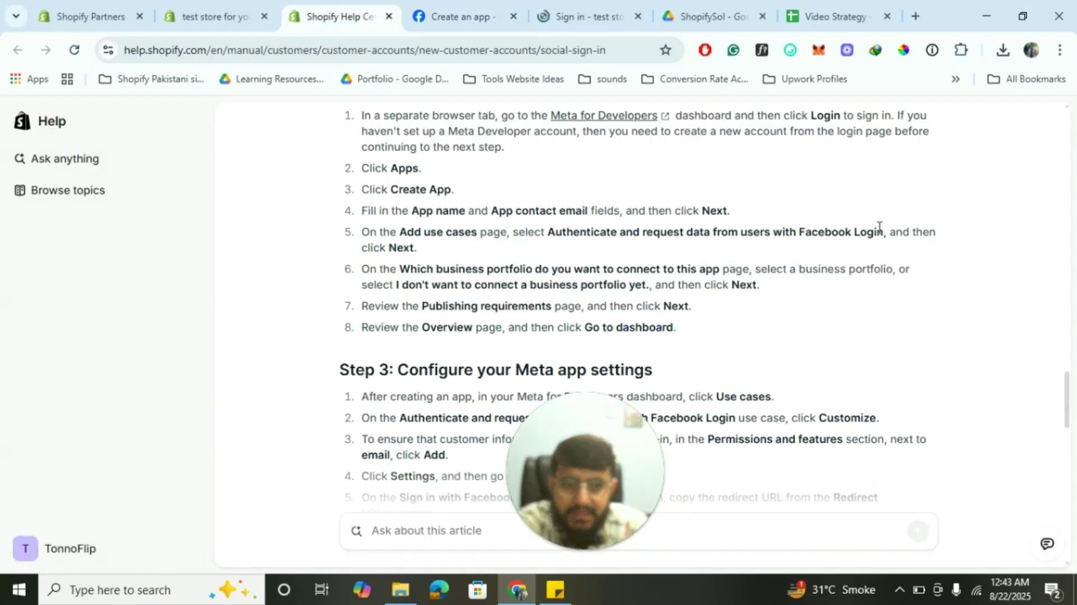
left_click(459, 8)
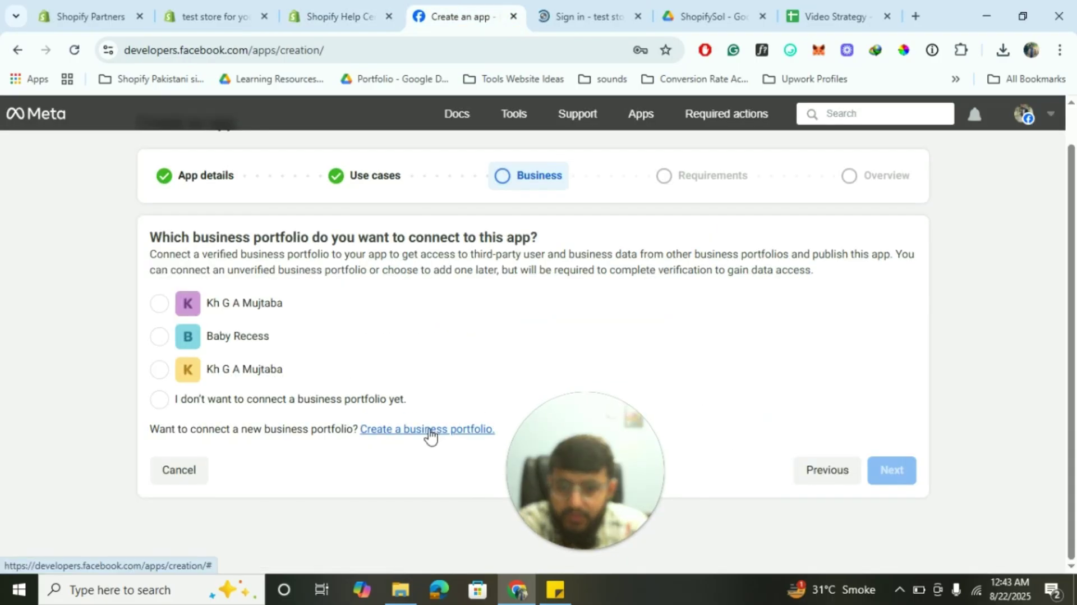
Choose not to connect a business portfolio yet and continue past the publishing requirements to the app overview
left_click(193, 402)
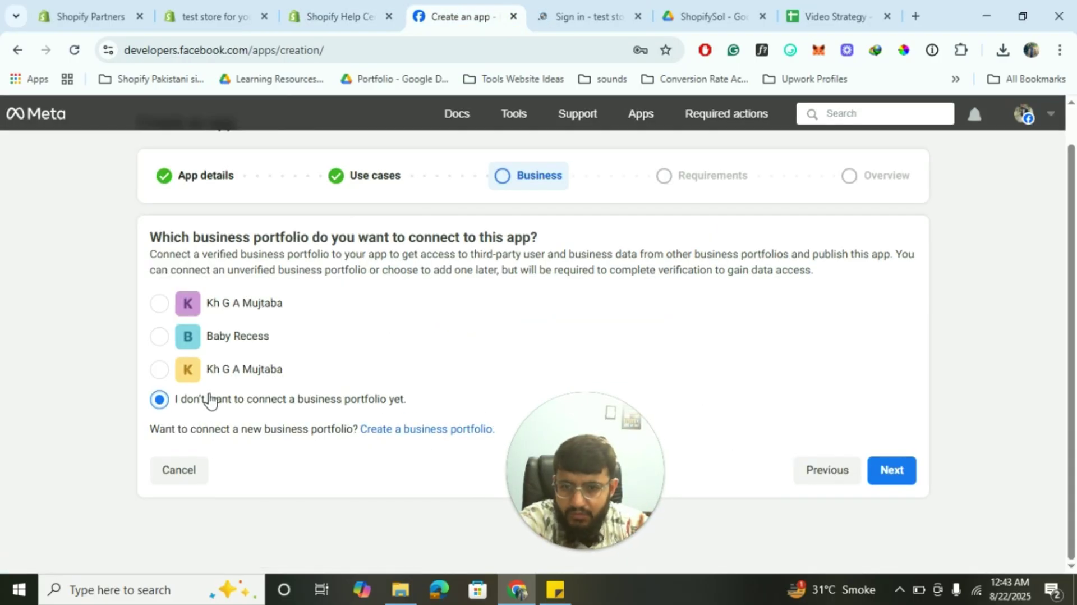
left_click(902, 469)
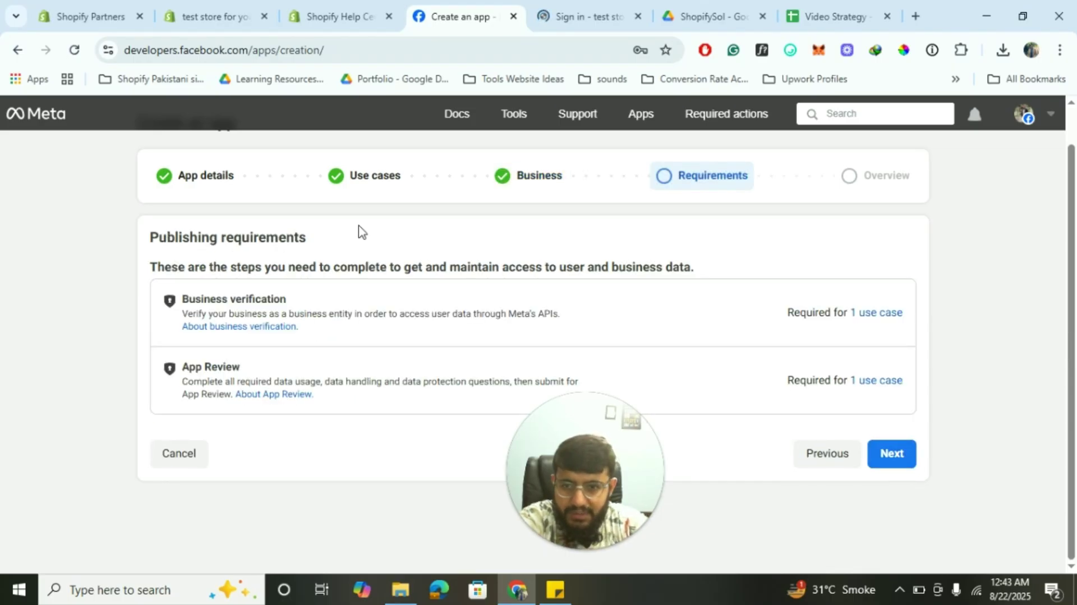
left_click(327, 9)
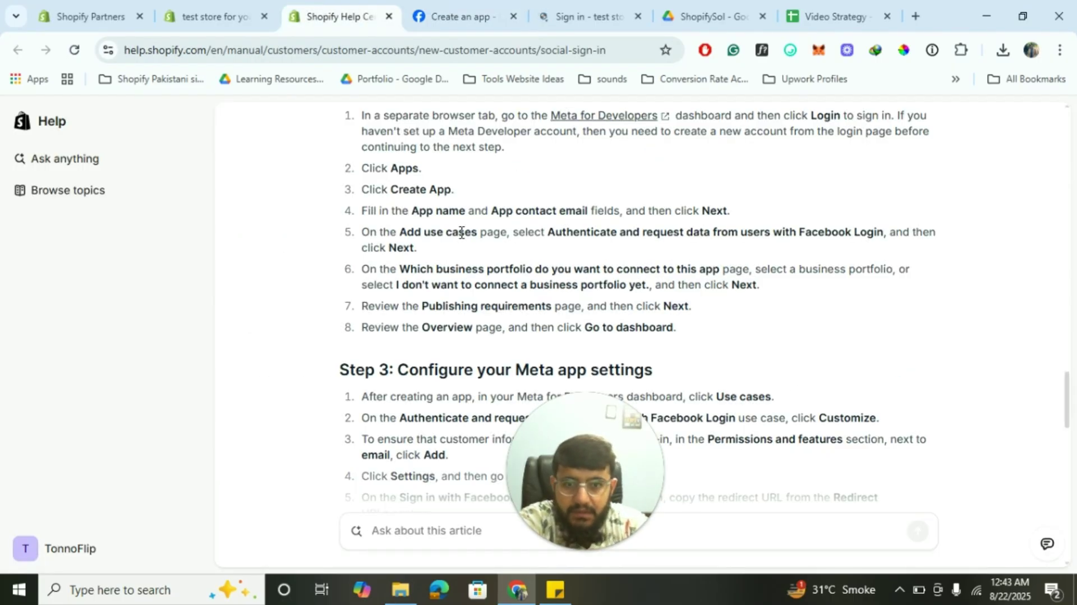
left_click(447, 7)
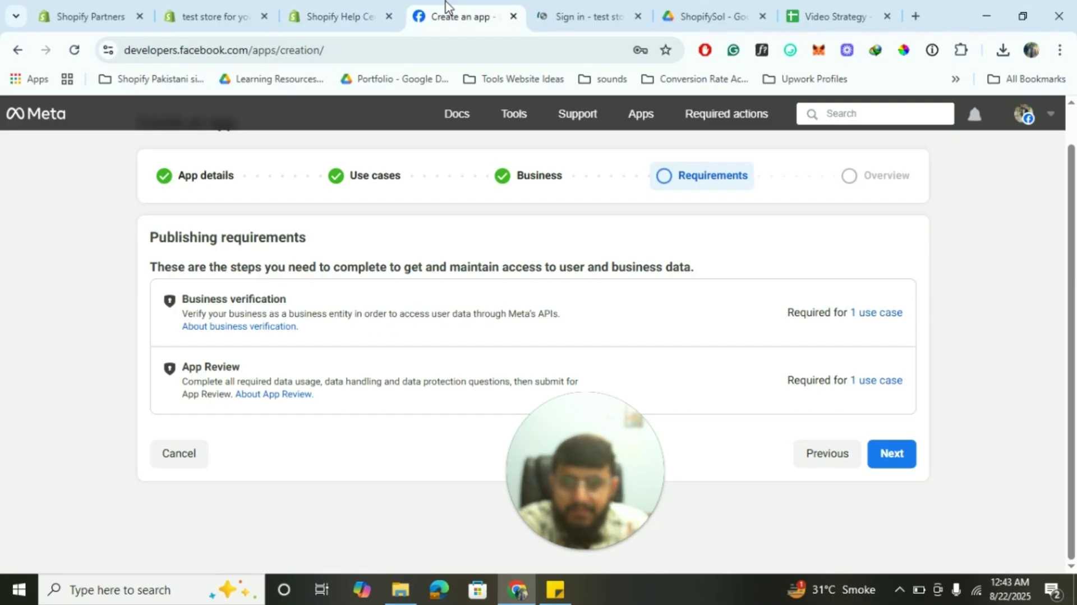
left_click(896, 454)
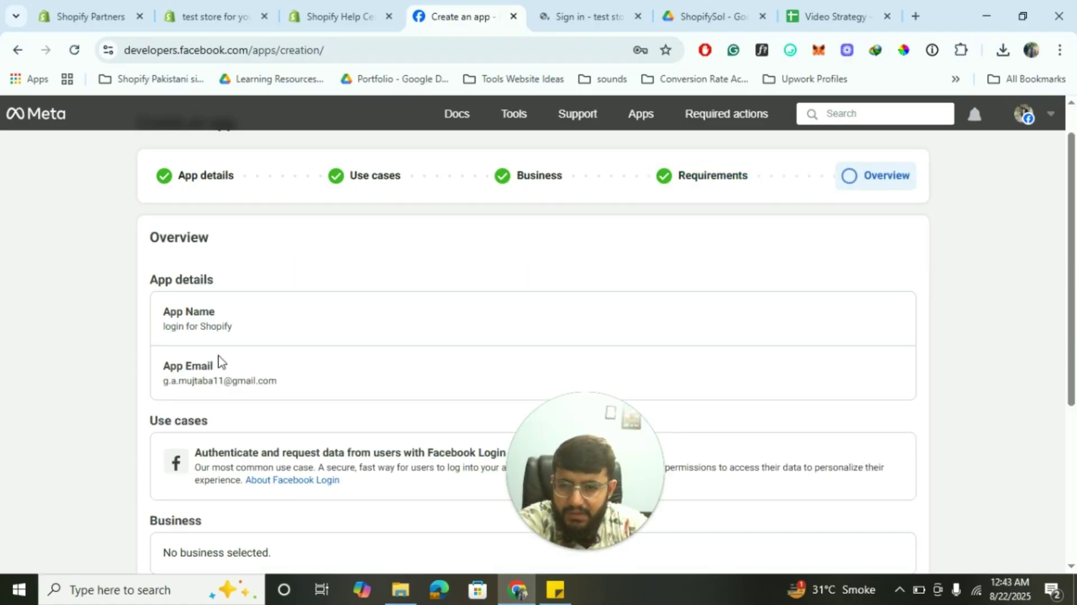
Finish creating the app from the overview and read the help article's Step 3 on configuring the Meta app settings
scroll(217, 360, "down", 5)
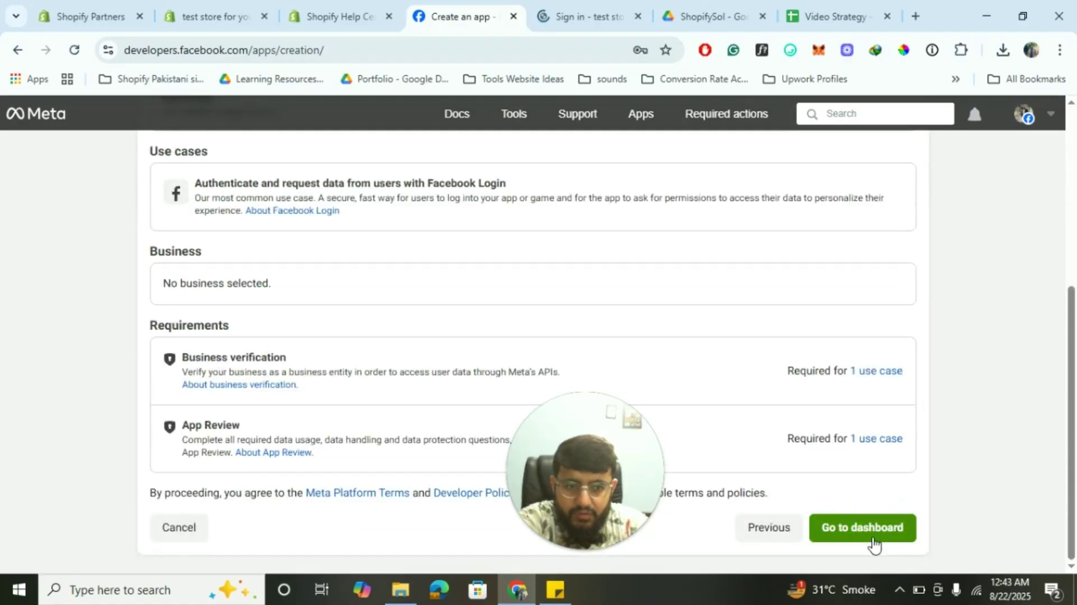
left_click(859, 528)
left_click(360, 8)
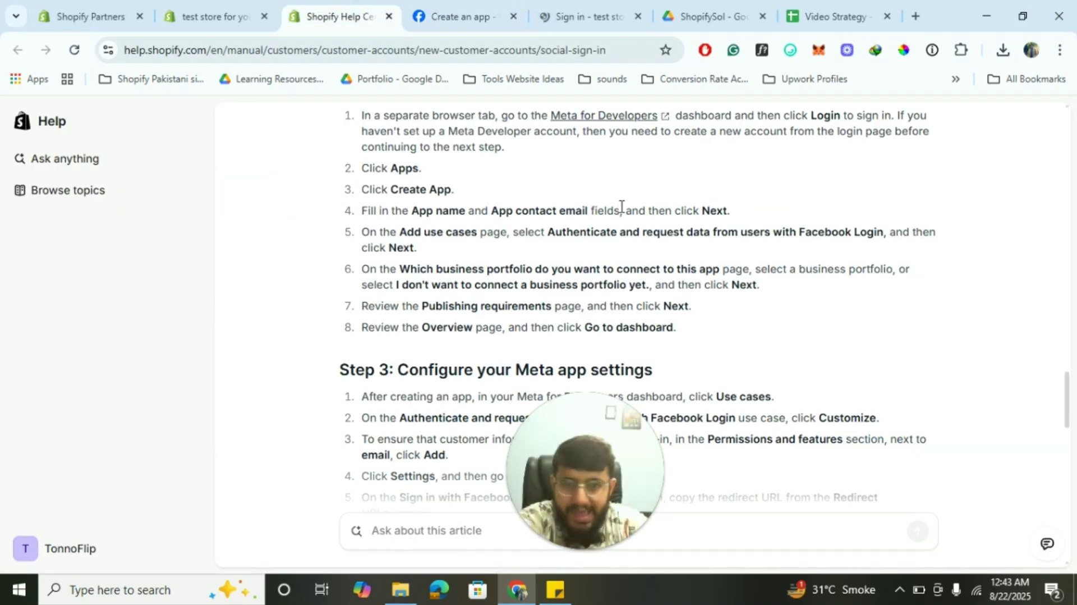
scroll(621, 206, "down", 4)
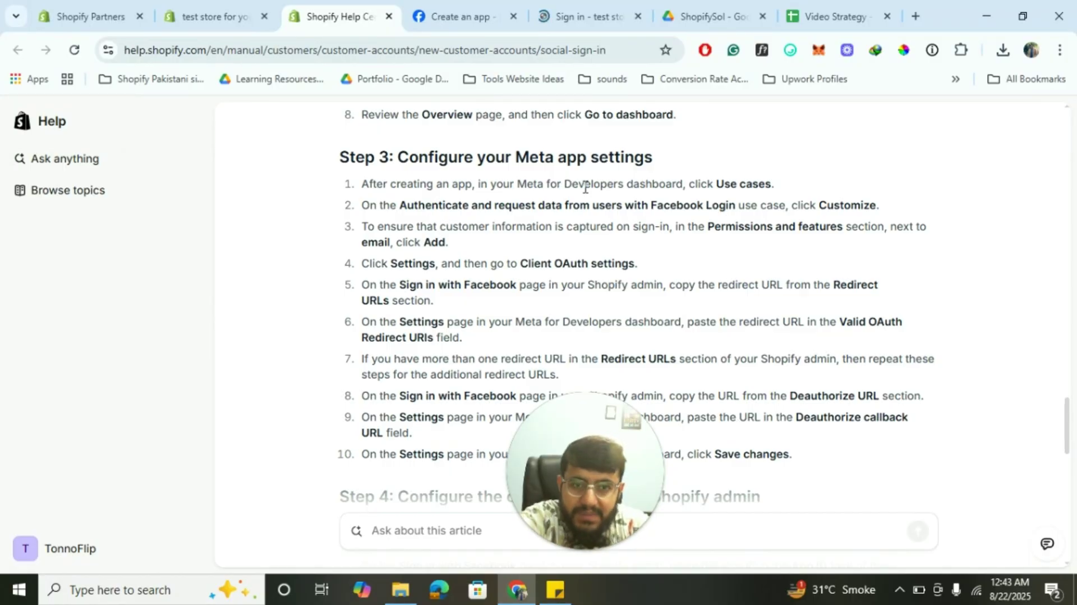
left_click(448, 4)
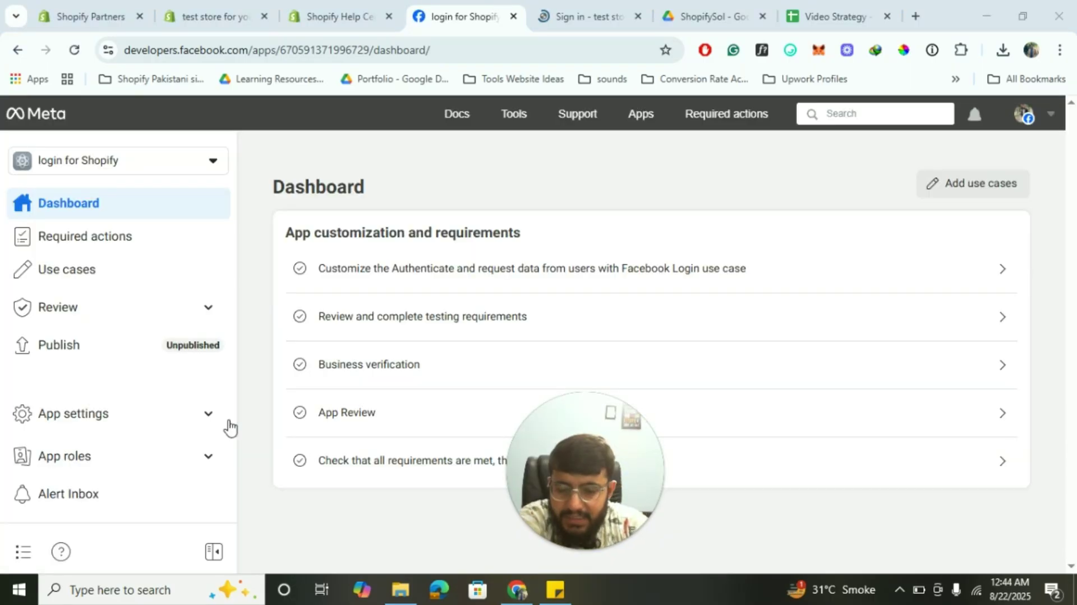
Open the new app's use cases page, following the help article's Step 3
left_click(325, 11)
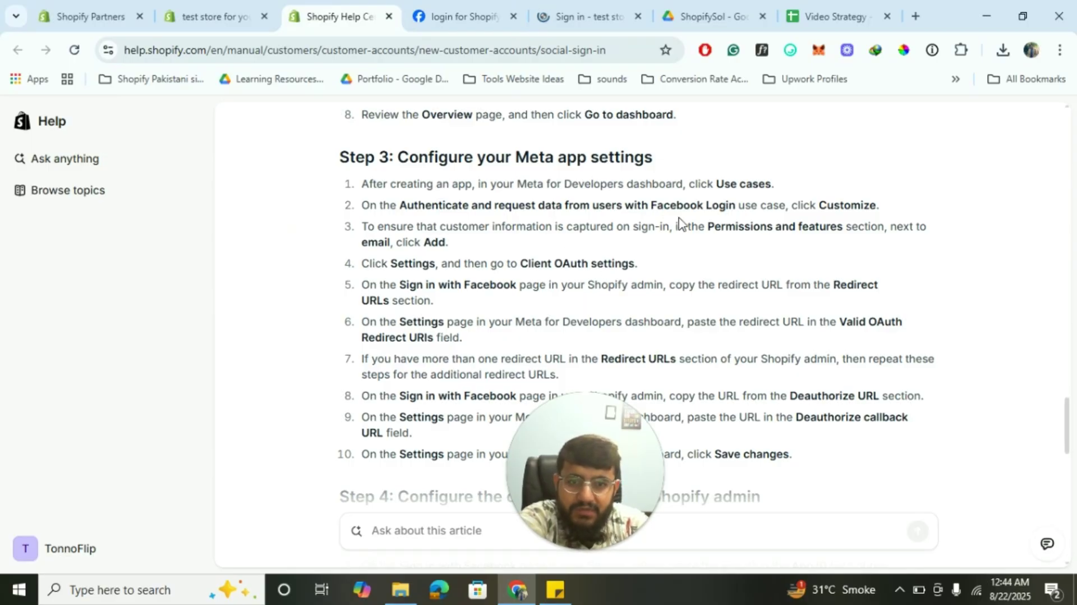
left_click(461, 12)
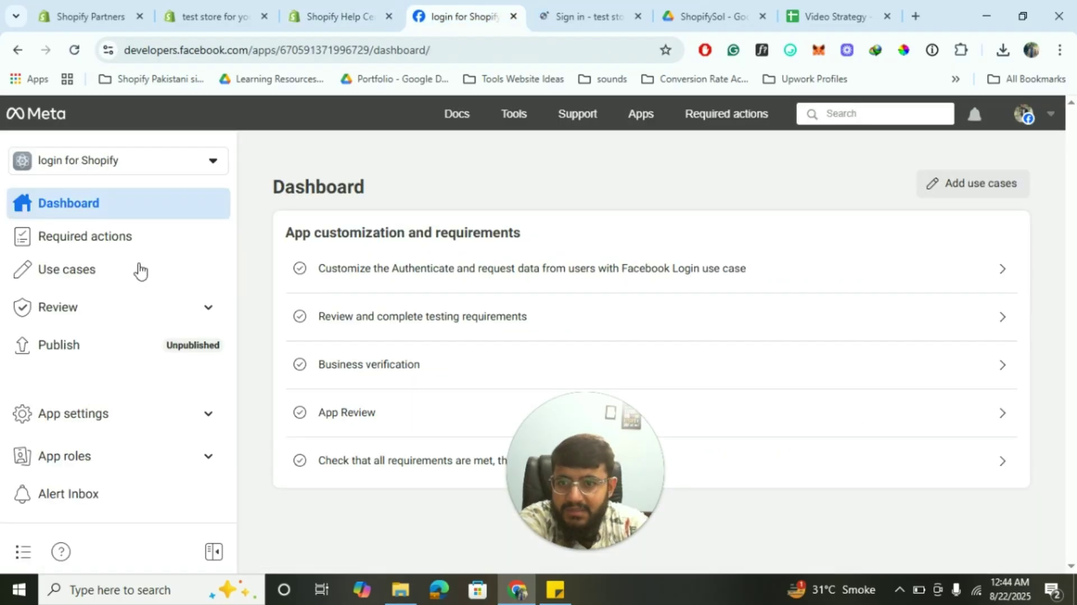
left_click(98, 277)
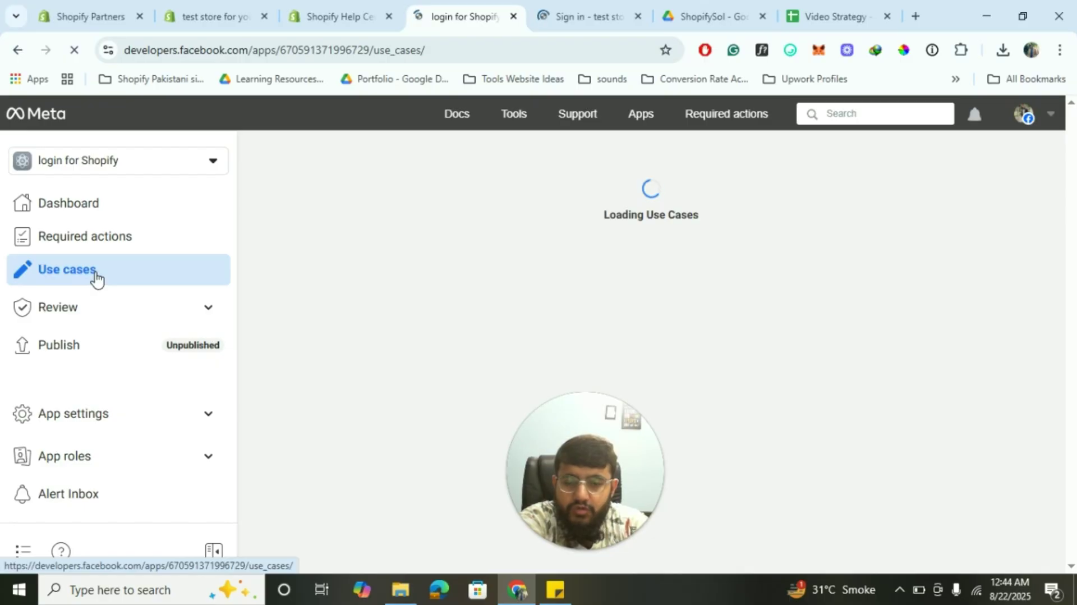
left_click(311, 4)
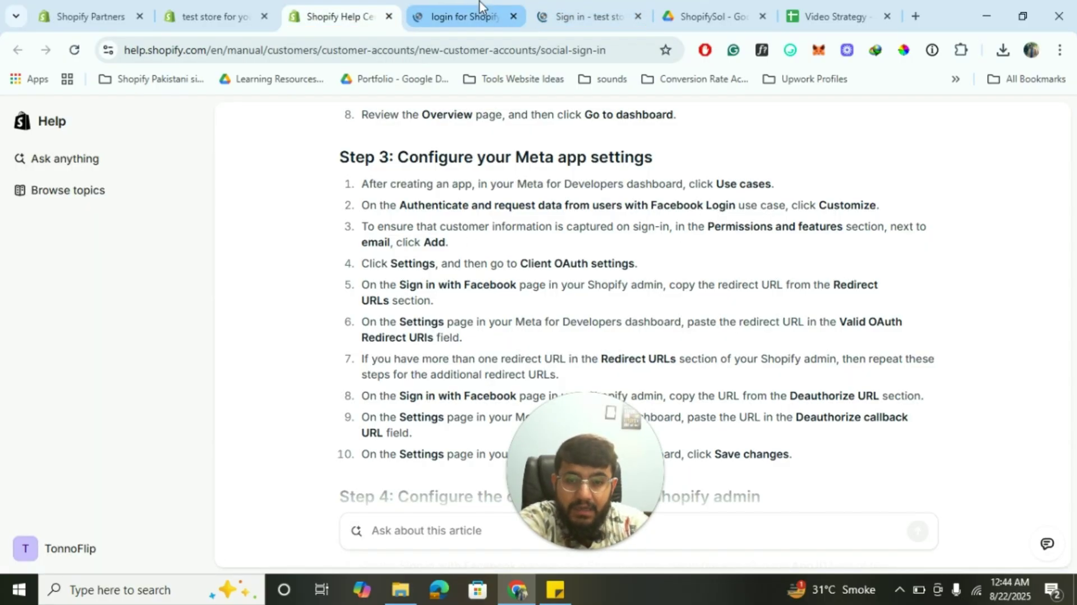
left_click(503, 1)
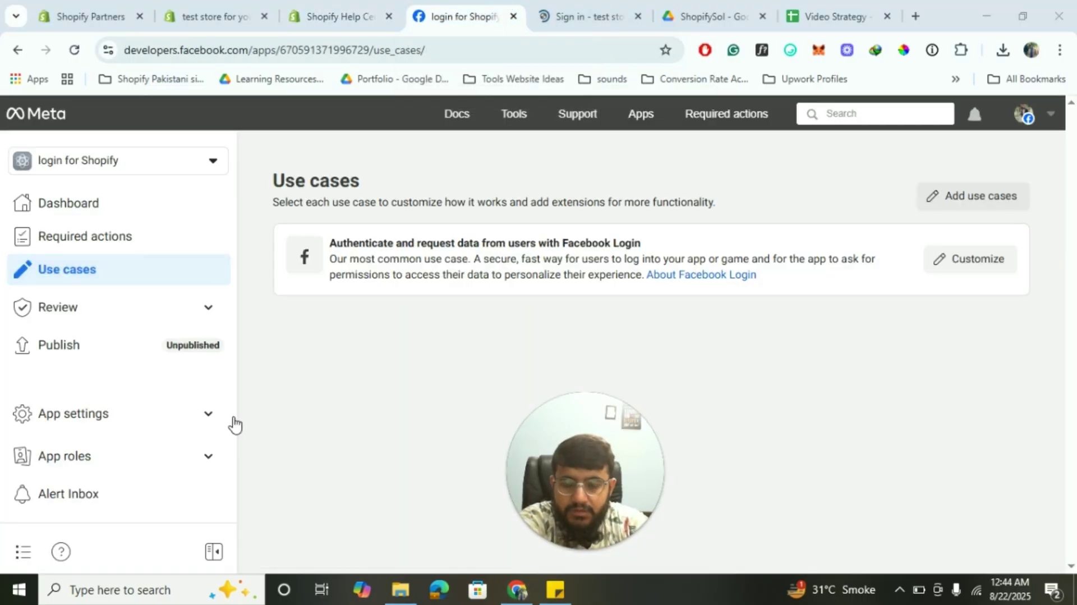
Customize the Facebook Login use case by adding the email permission
left_click(980, 271)
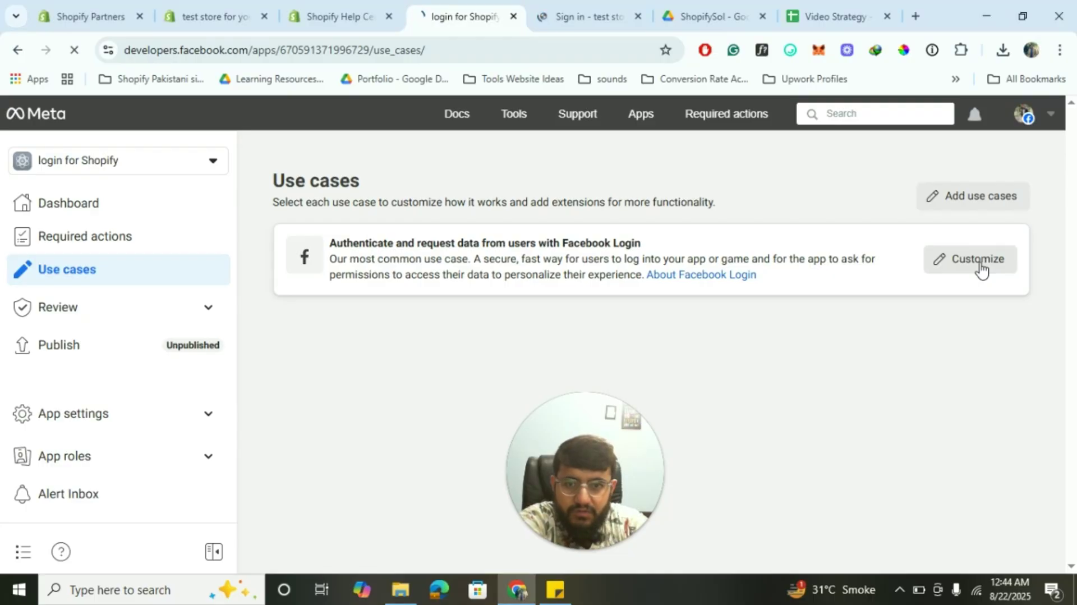
left_click(337, 16)
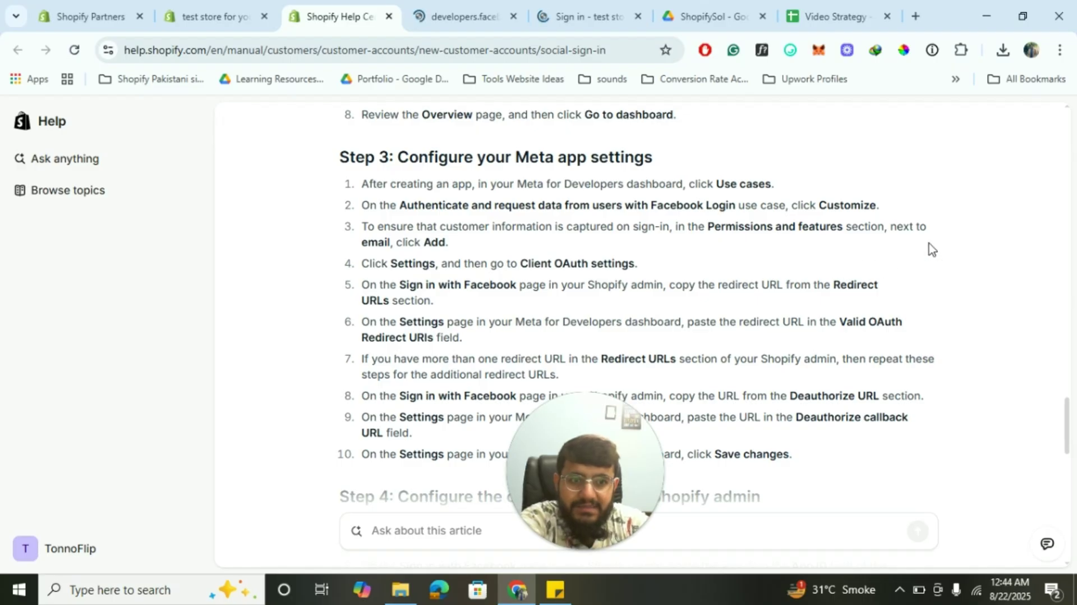
left_click(481, 11)
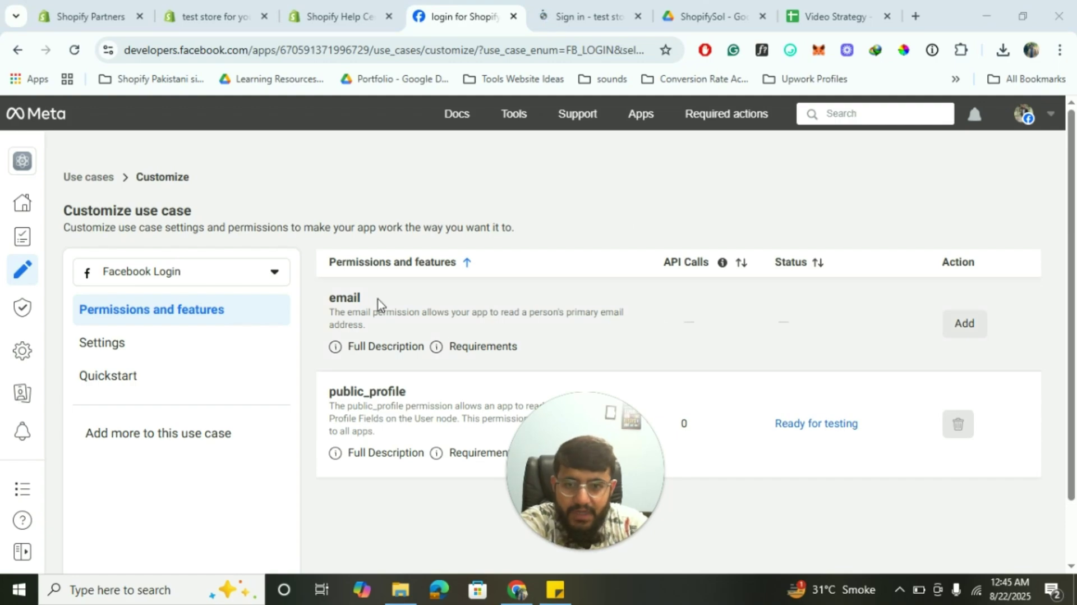
left_click(966, 325)
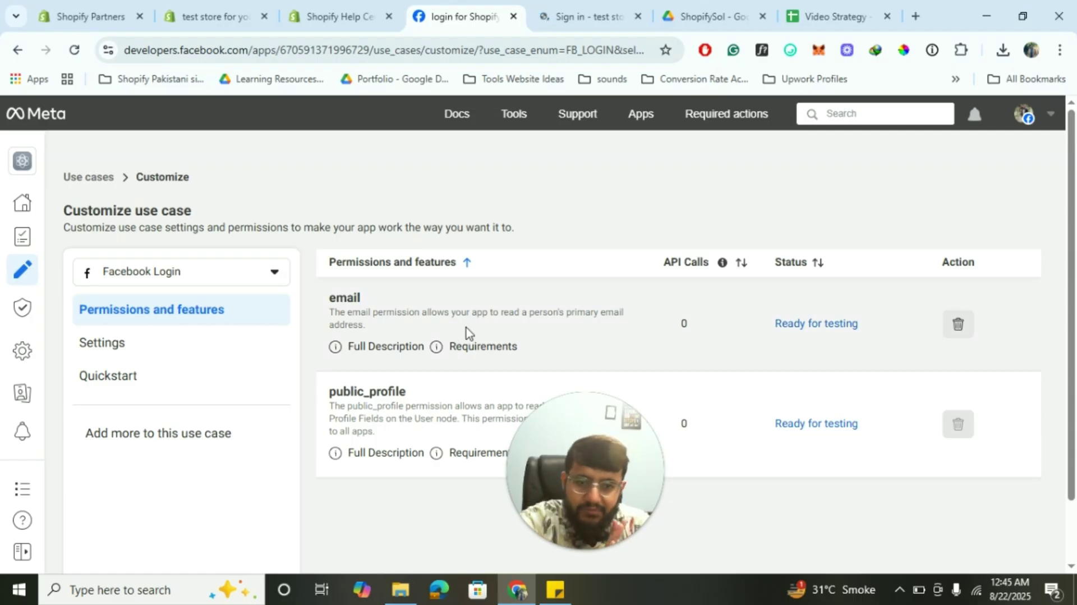
Open the Facebook Login settings of the use case and dismiss the customization tour
left_click(340, 16)
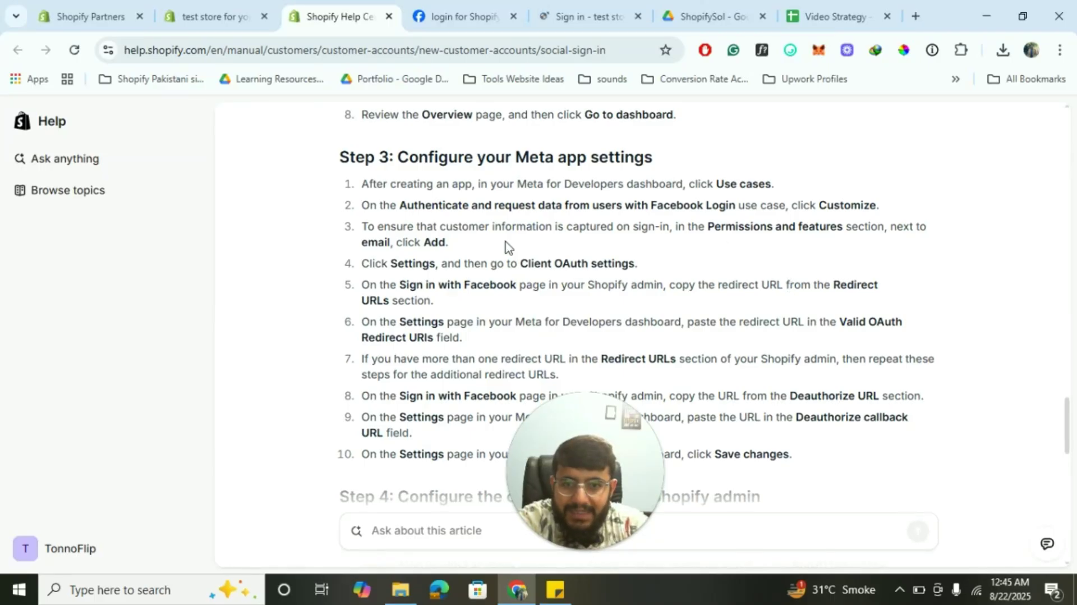
left_click(493, 12)
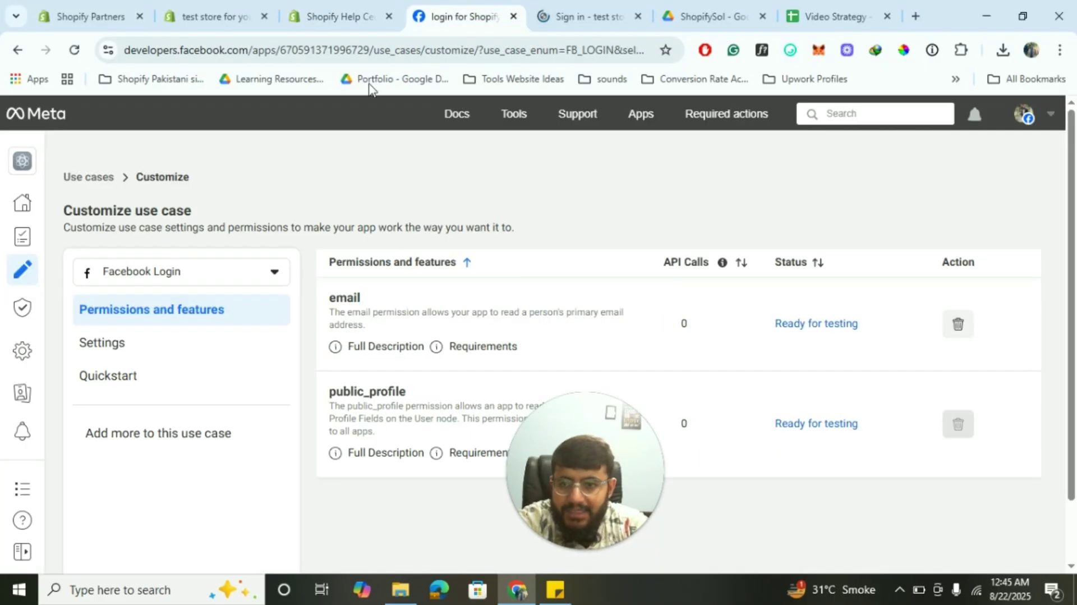
left_click(118, 343)
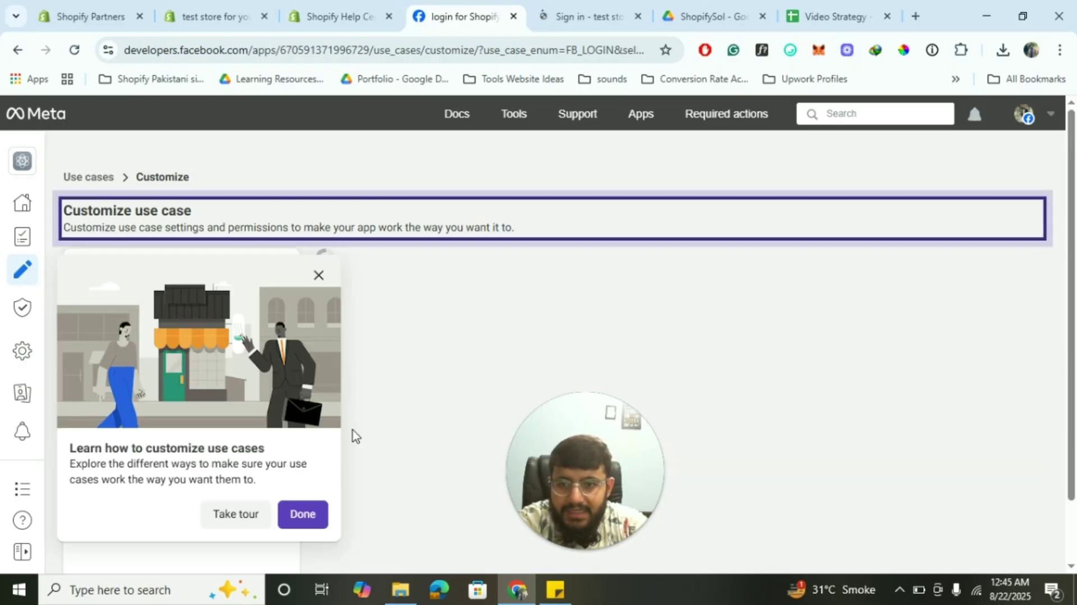
left_click(318, 275)
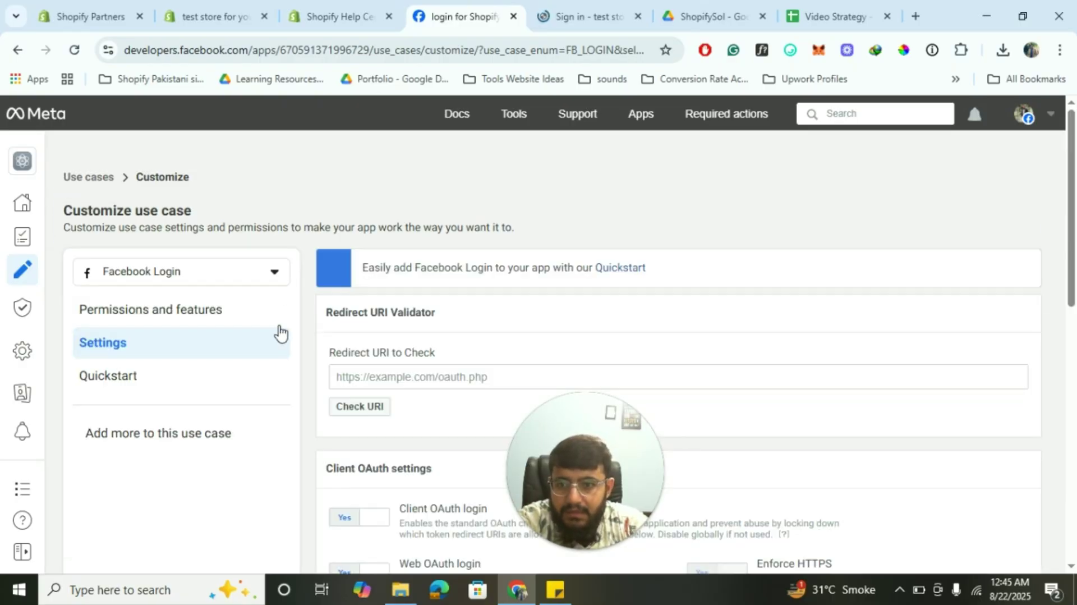
Review the Client OAuth settings and locate the Valid OAuth Redirect URIs field described in the help article
scroll(595, 305, "down", 8)
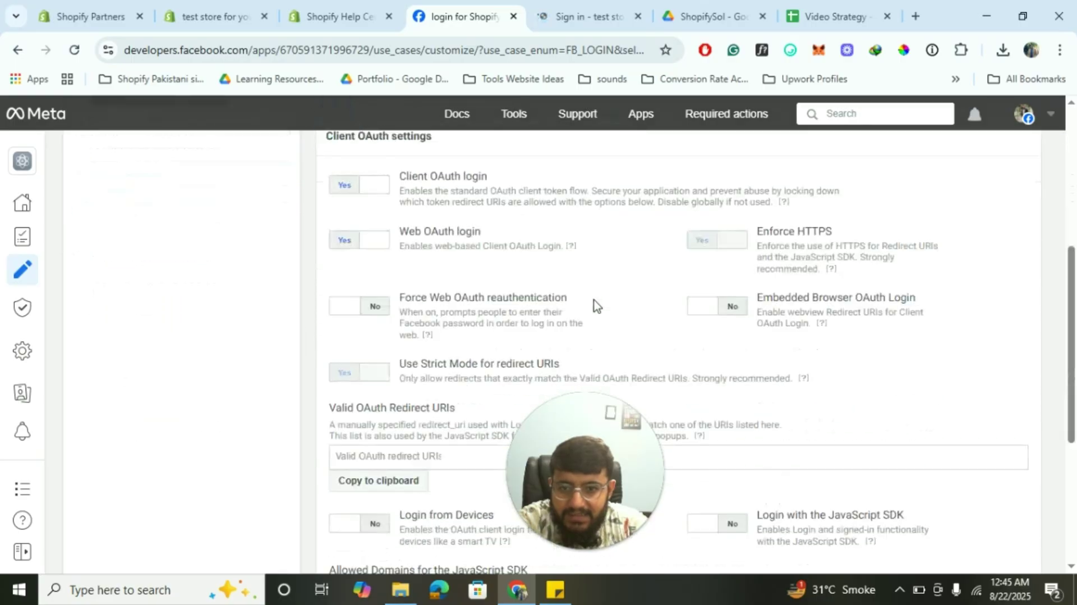
scroll(594, 303, "down", 2)
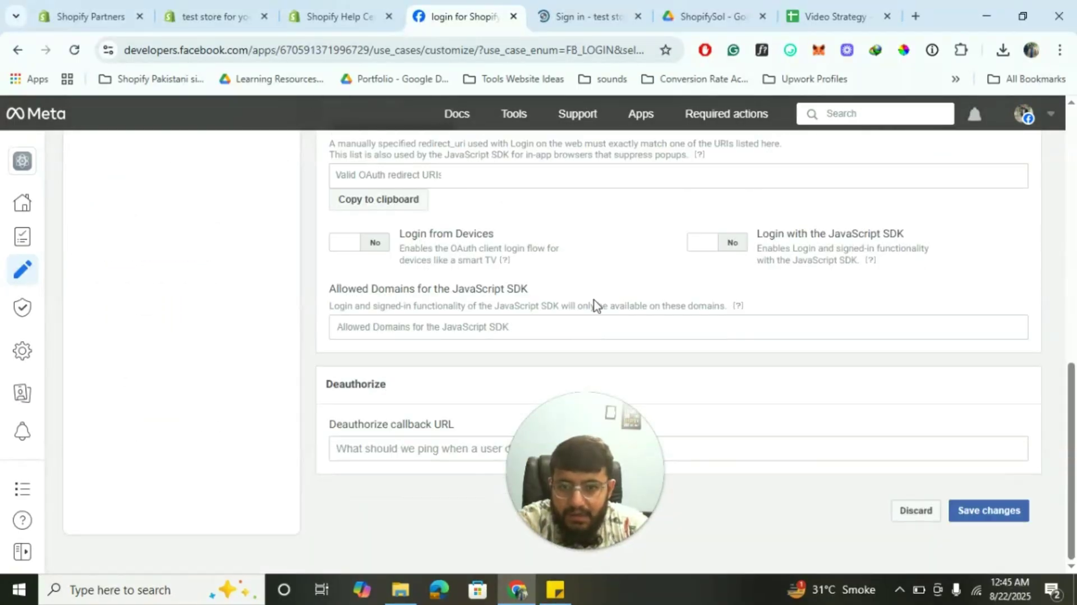
scroll(595, 303, "up", 9)
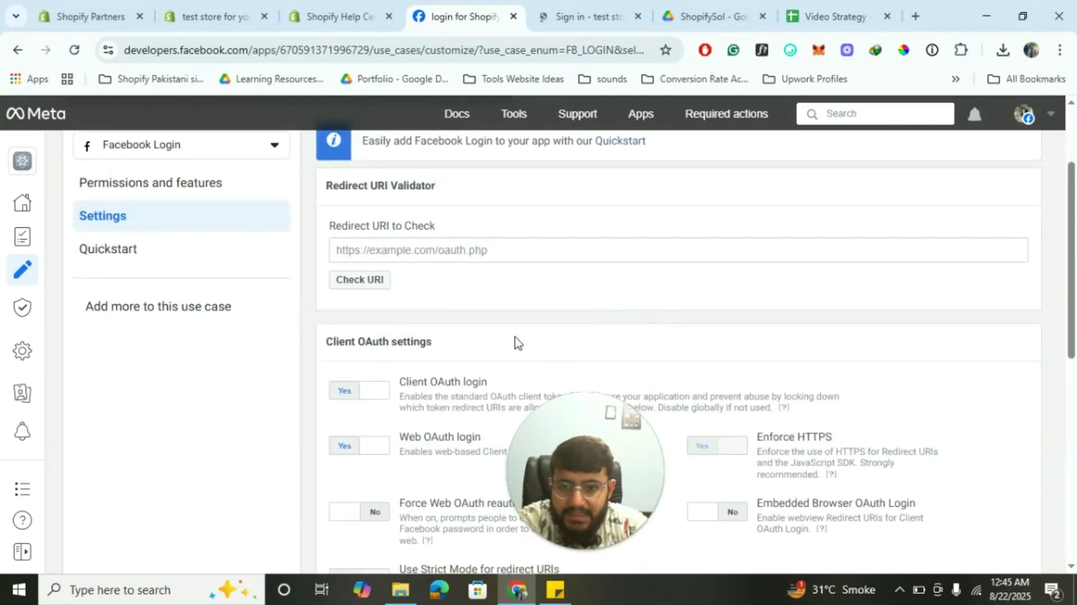
scroll(504, 345, "down", 2)
left_click(354, 14)
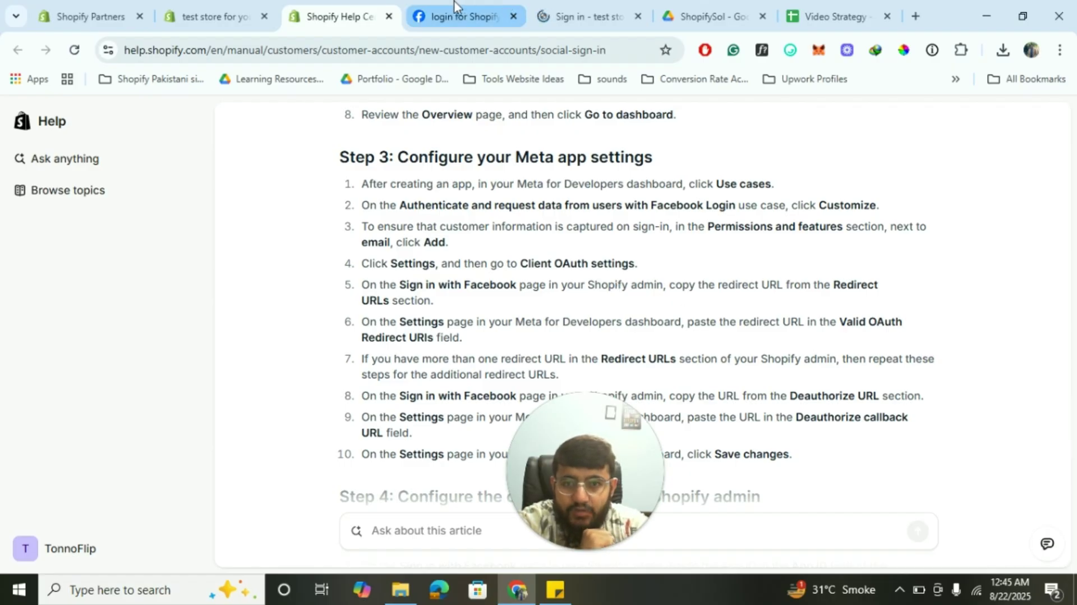
left_click(431, 9)
scroll(425, 220, "down", 3)
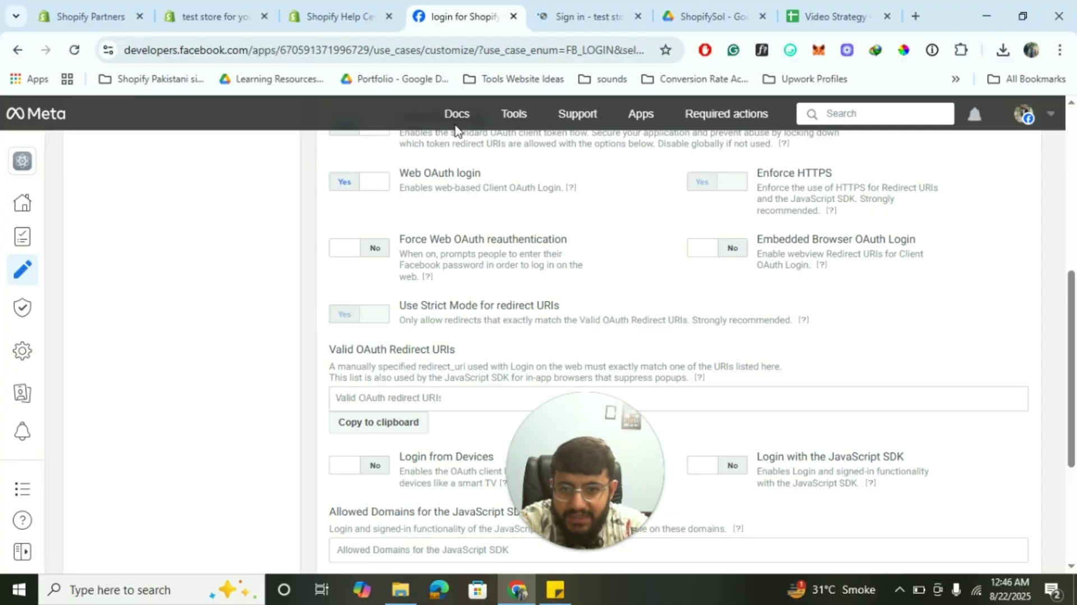
Try to copy the shopify.com redirect URL from the Shopify admin into the app's Valid OAuth Redirect URIs field
left_click(220, 11)
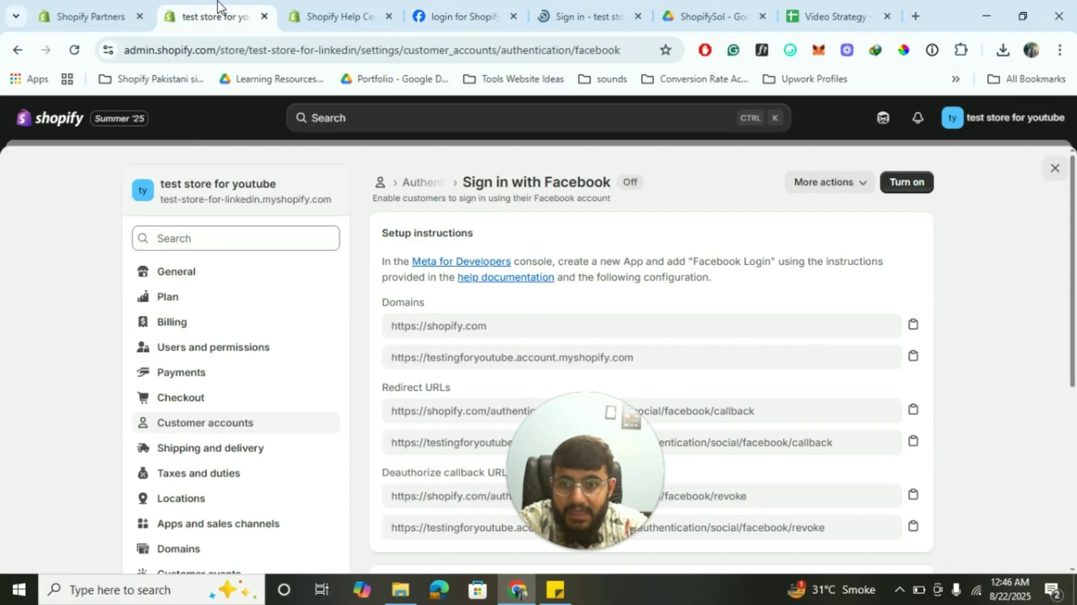
scroll(661, 360, "down", 1)
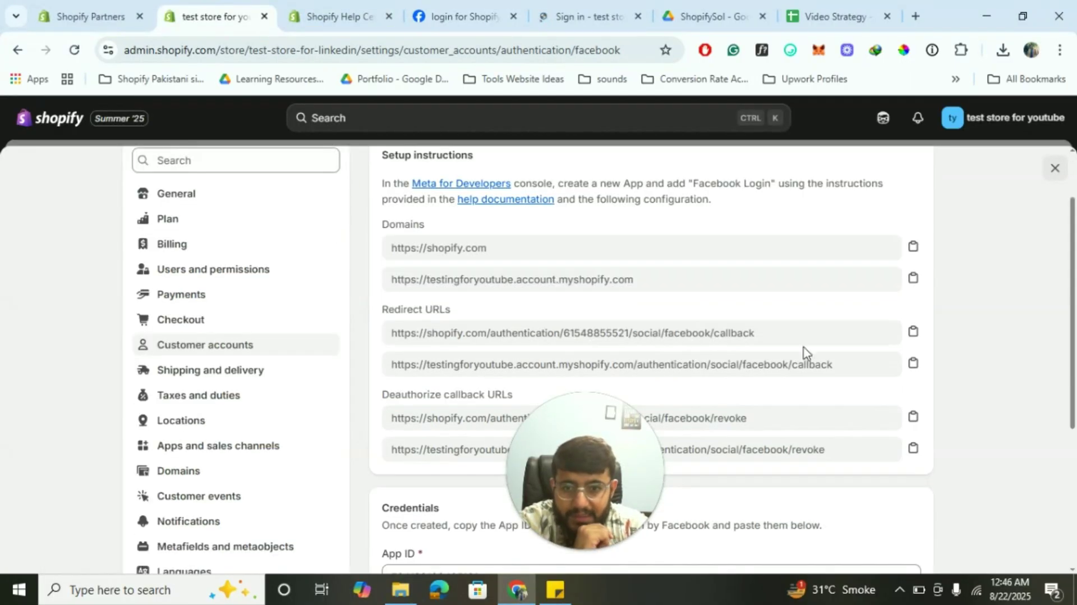
left_click(912, 335)
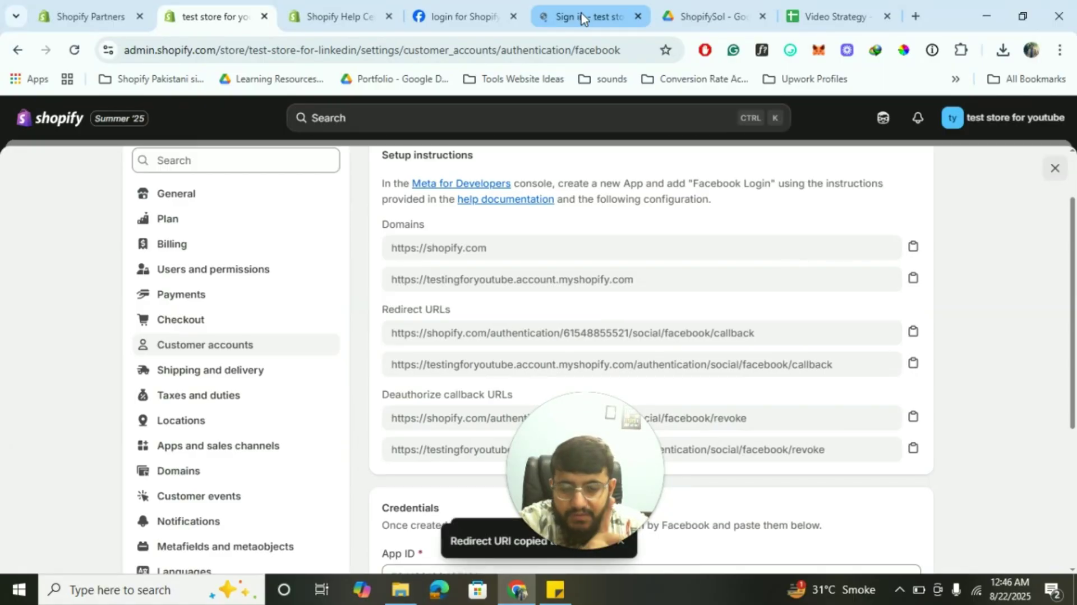
left_click(463, 16)
scroll(569, 292, "down", 1)
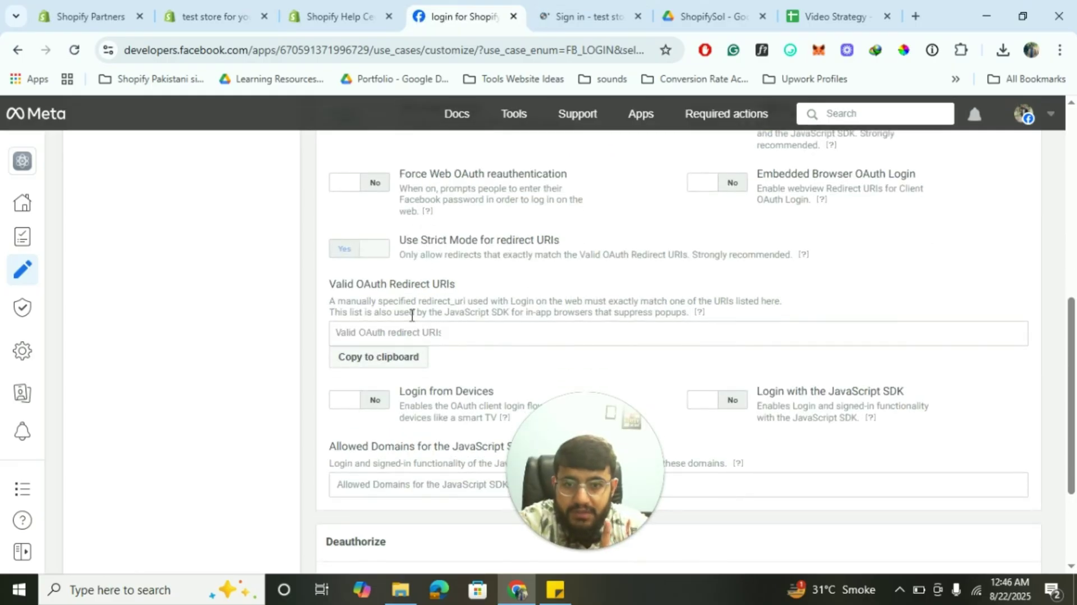
left_click(457, 336)
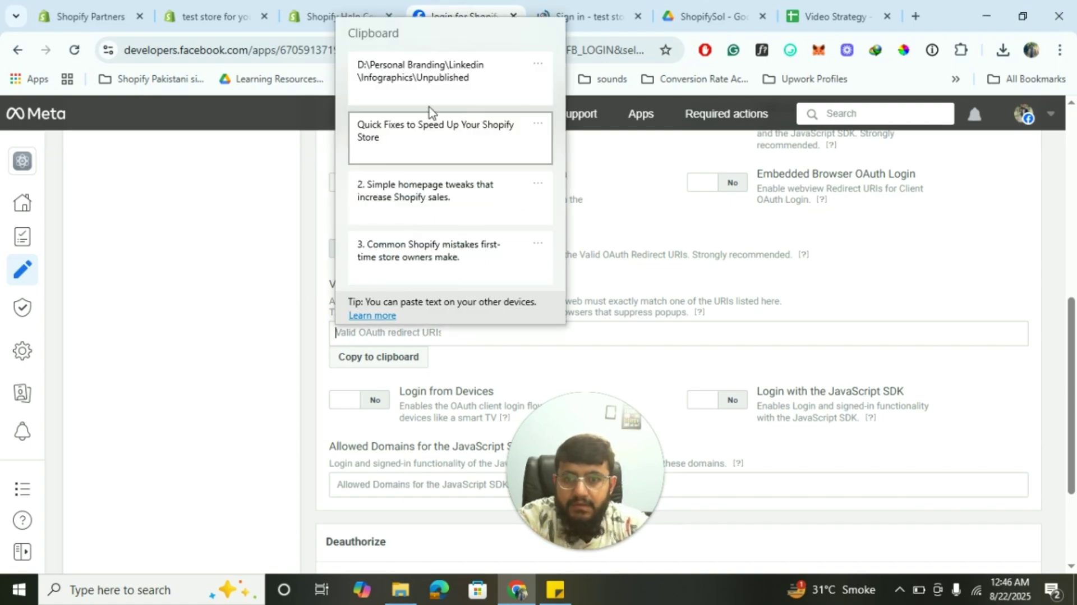
left_click(640, 332)
Copy the shopify.com redirect URL from the Shopify admin and add it to the Meta app's Valid OAuth Redirect URIs
left_click(227, 8)
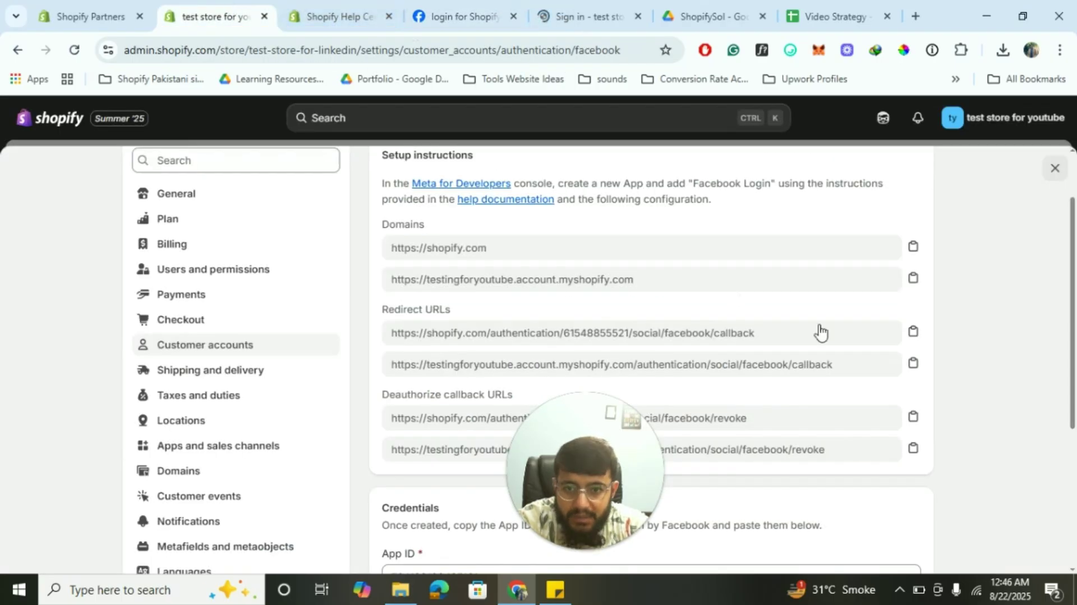
left_click(913, 332)
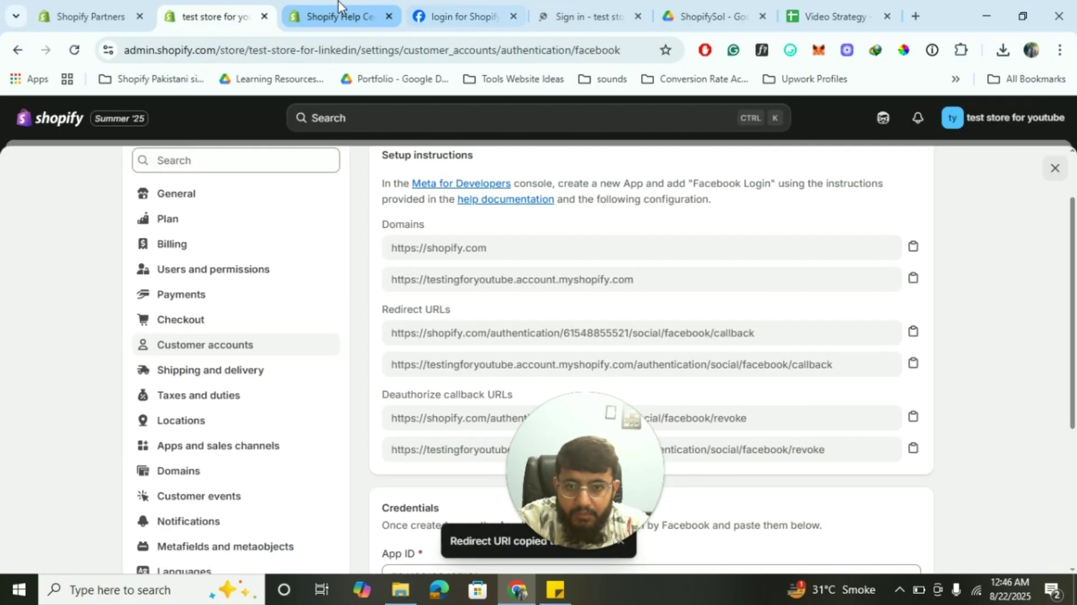
left_click(339, 16)
left_click(456, 16)
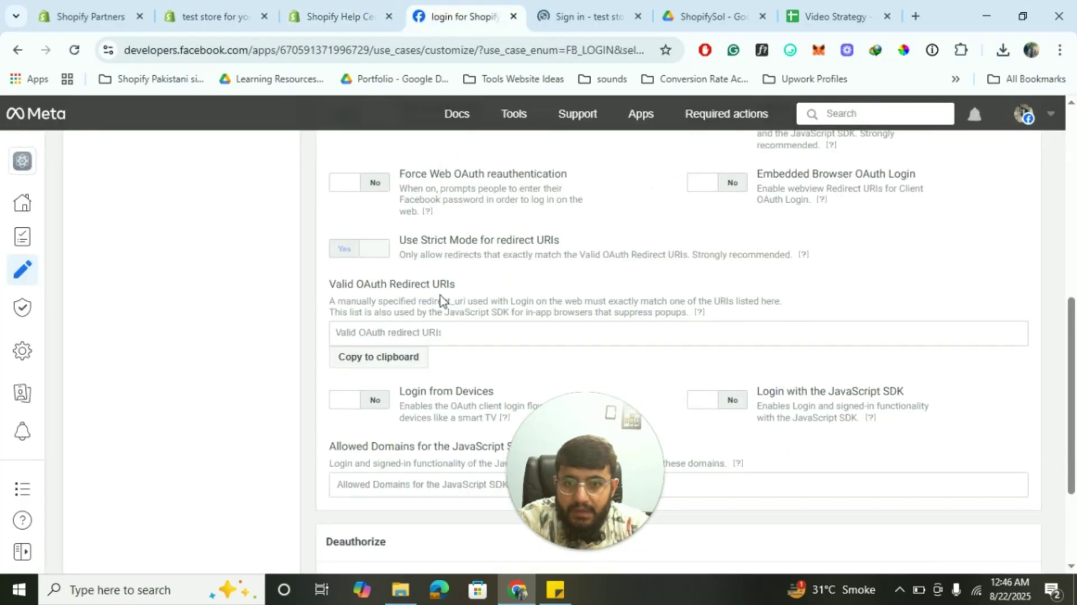
key("ctrl+v")
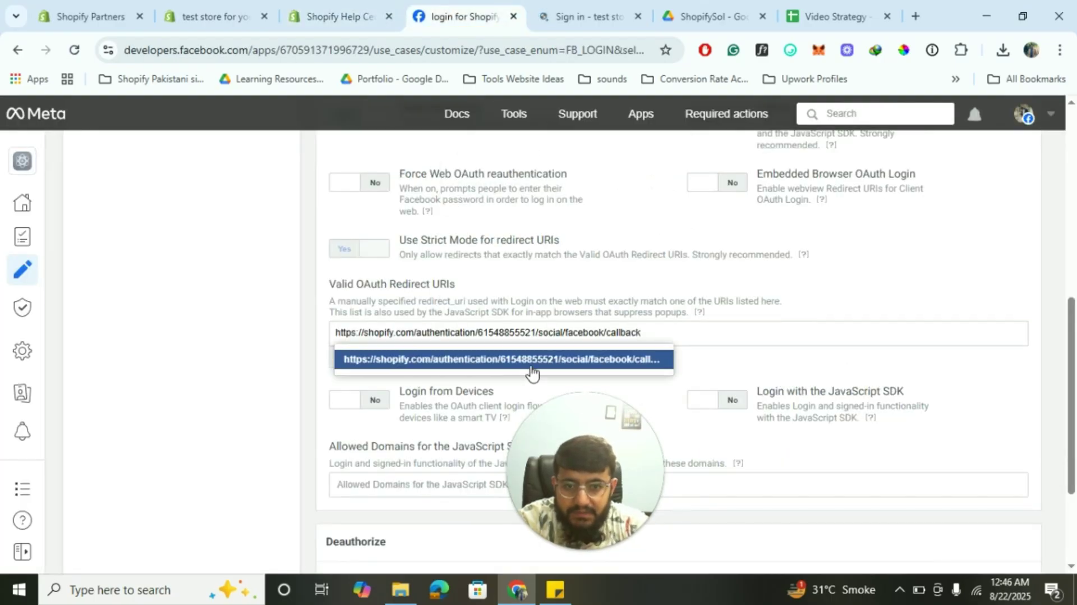
left_click(530, 362)
Copy the testingforyoutube.account.myshopify.com redirect URL from the Shopify admin and add it as a second Valid OAuth Redirect URI
left_click(247, 15)
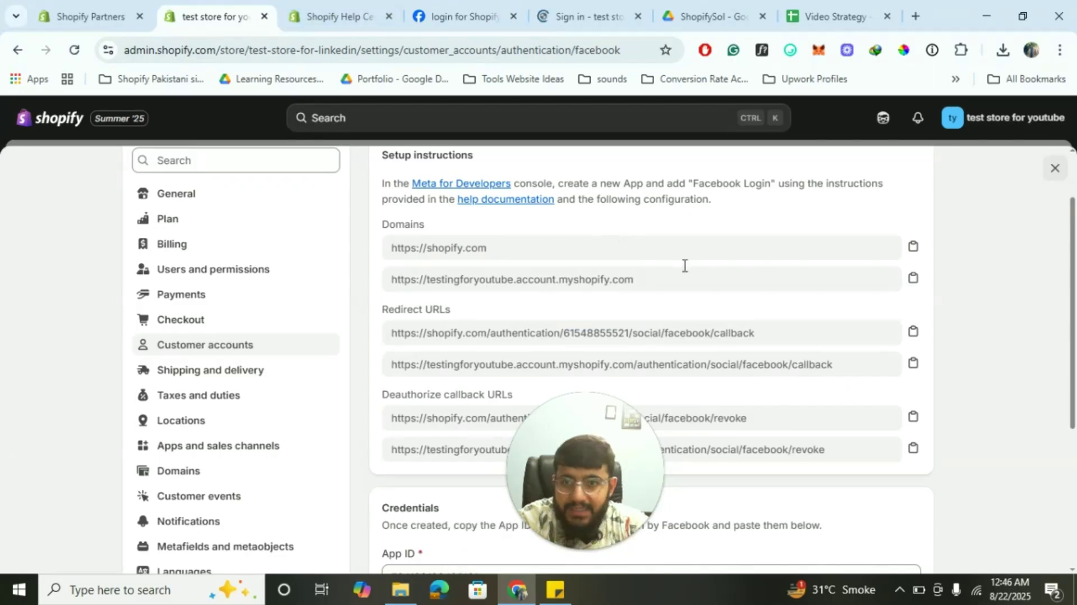
left_click(913, 362)
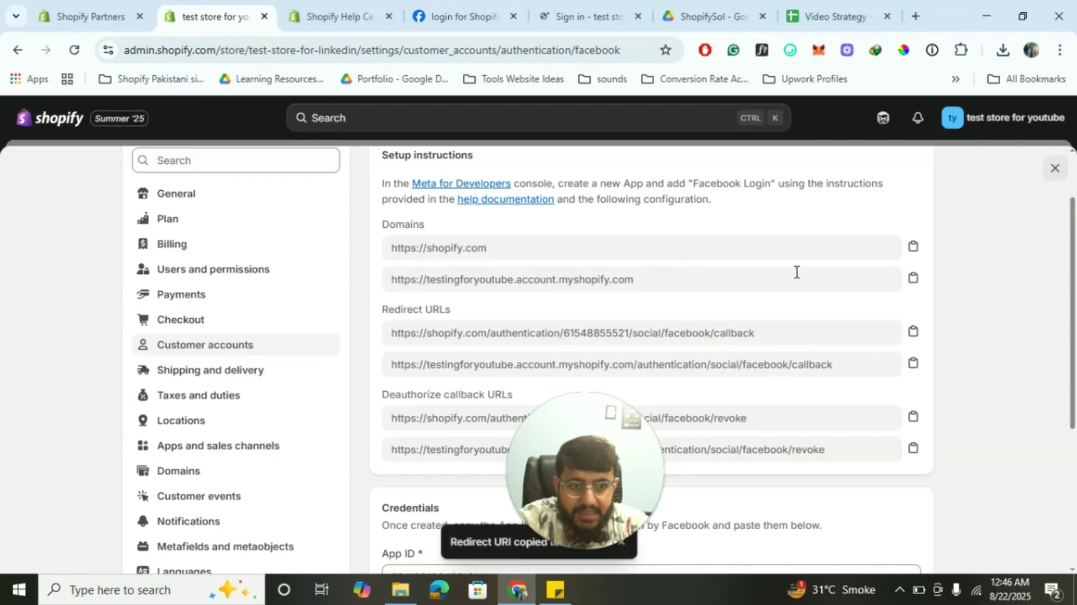
left_click(337, 15)
left_click(464, 15)
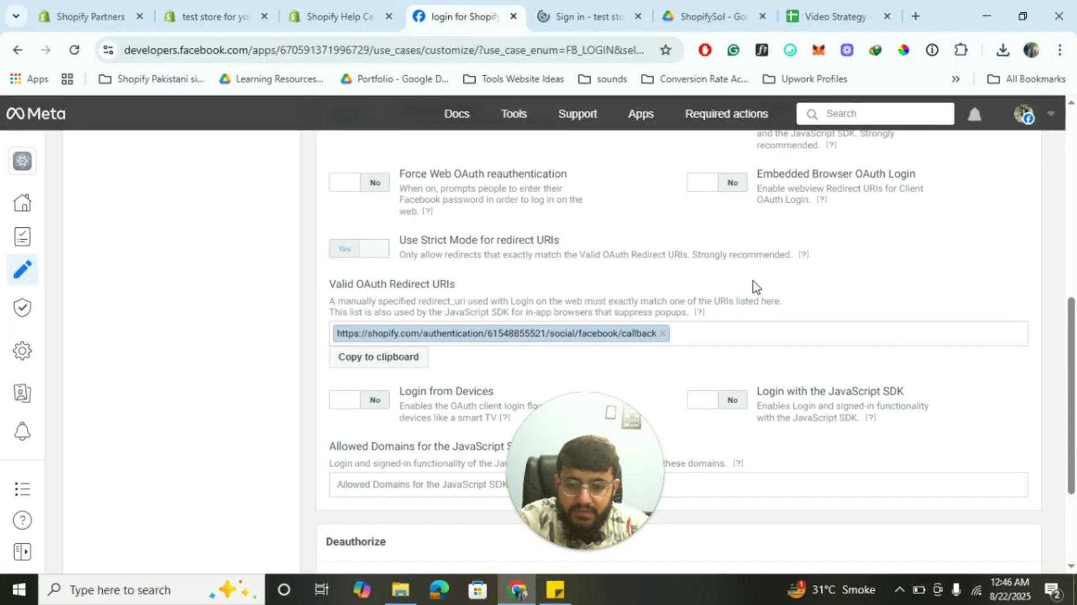
key("ctrl+v")
left_click(681, 384)
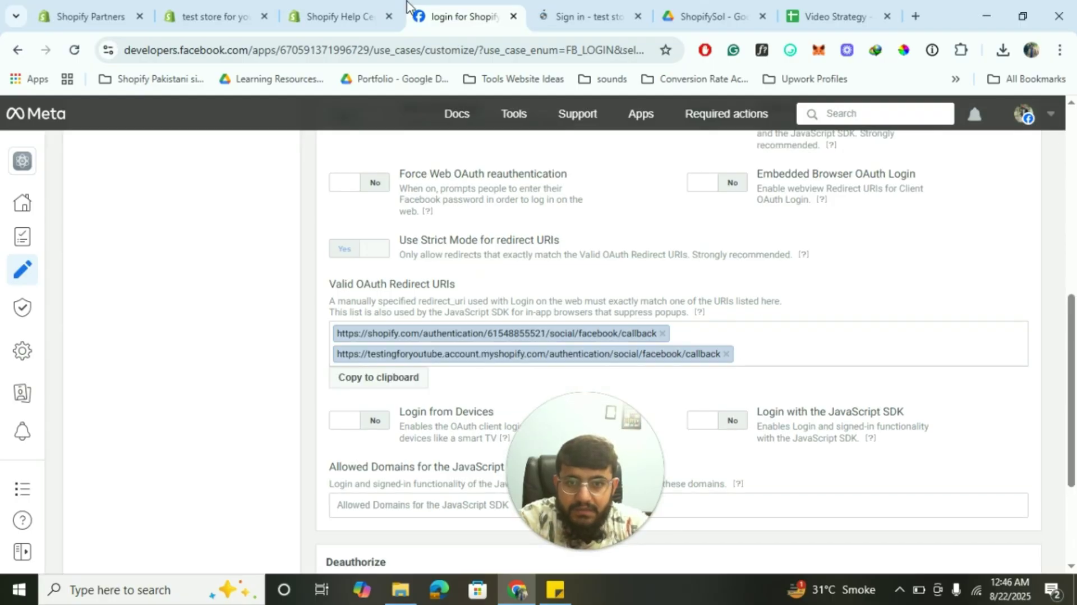
Read the remaining Step 3 instructions in the help article and locate the Deauthorize callback URL field in the Meta app settings
left_click(337, 16)
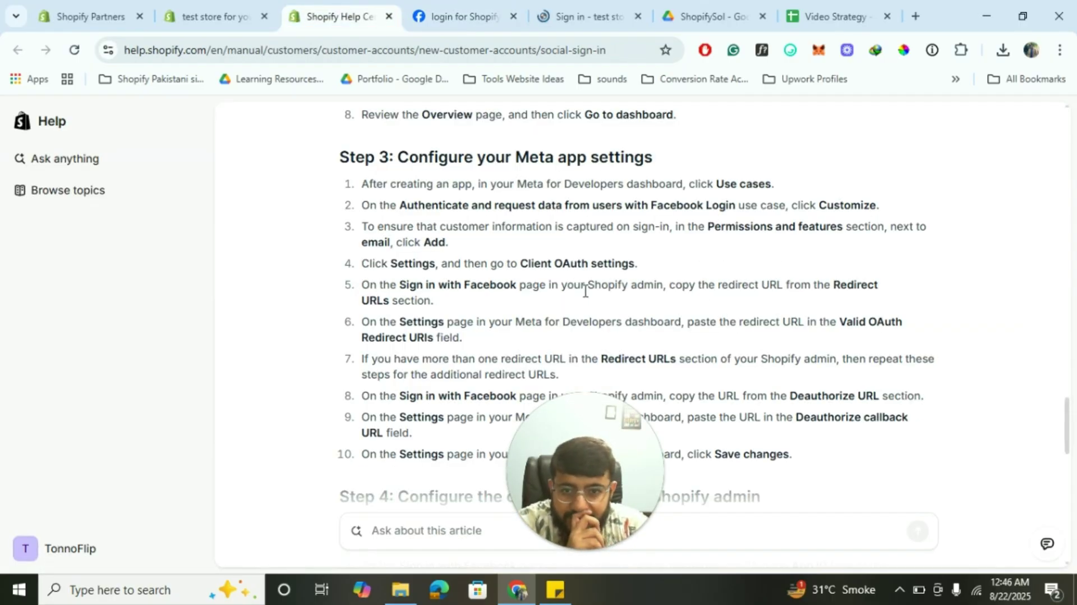
scroll(619, 317, "down", 1)
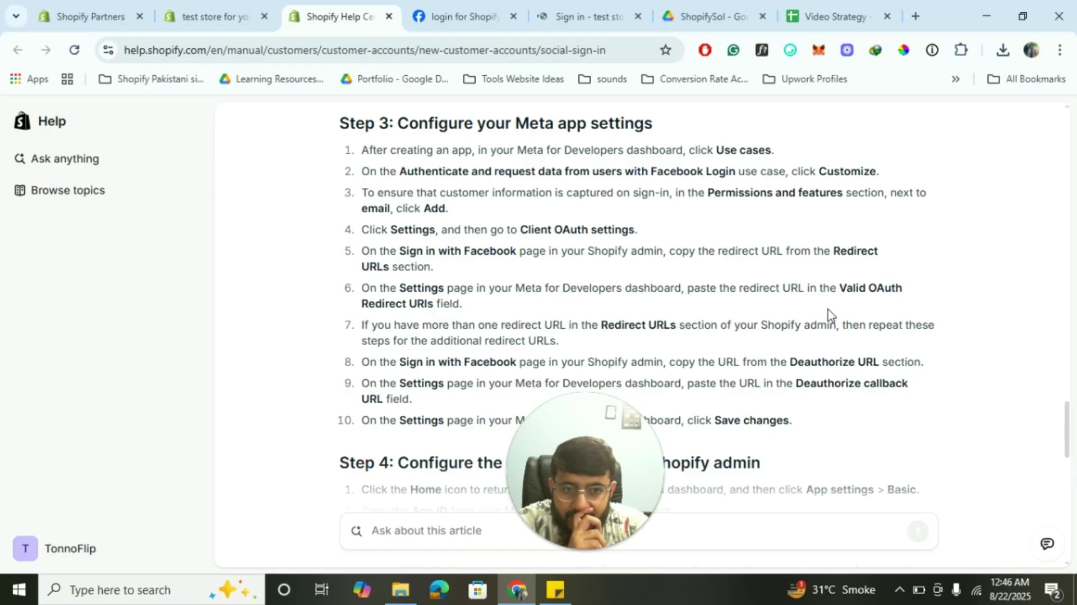
scroll(594, 280, "down", 1)
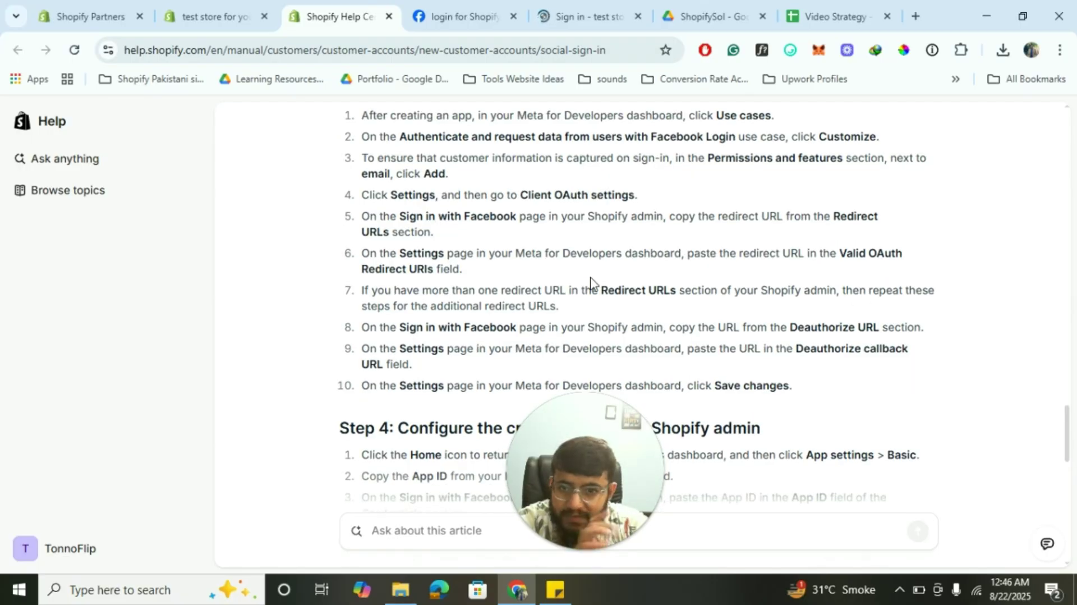
scroll(525, 328, "down", 1)
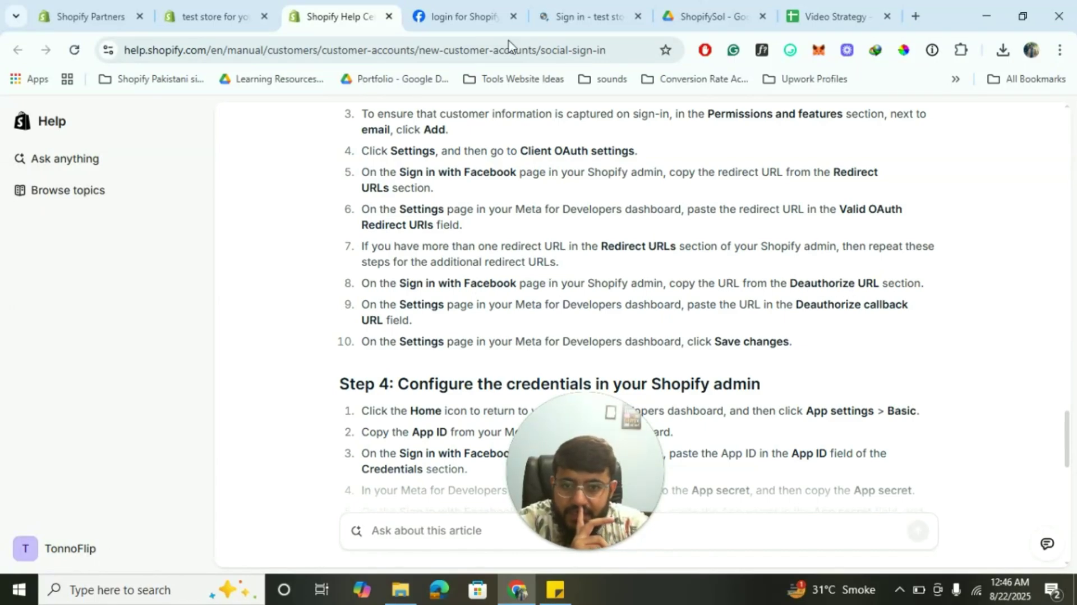
scroll(519, 202, "down", 1)
left_click(213, 15)
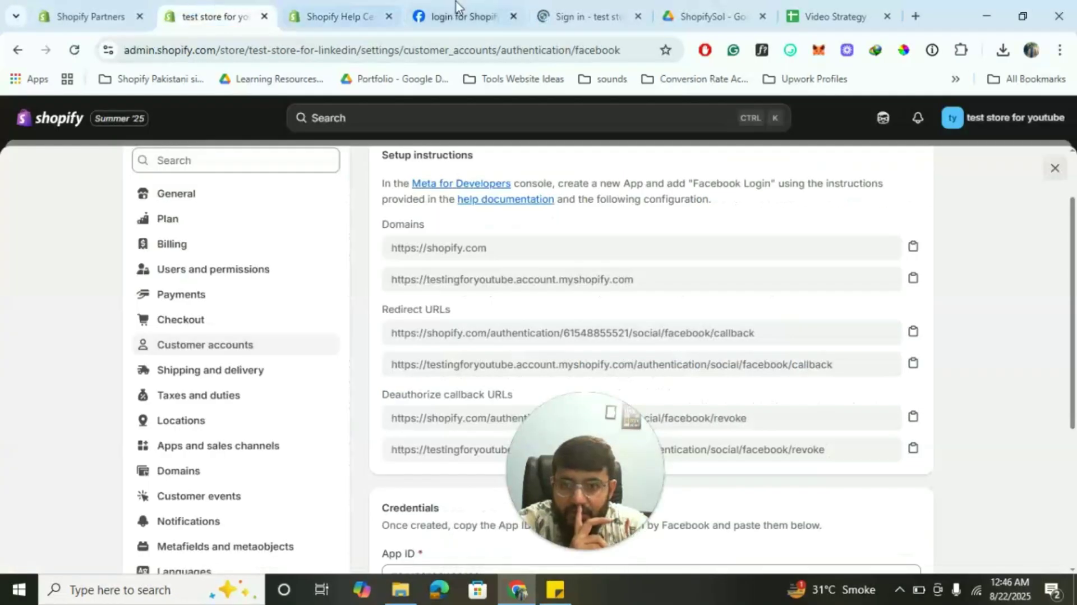
left_click(463, 10)
scroll(538, 303, "down", 3)
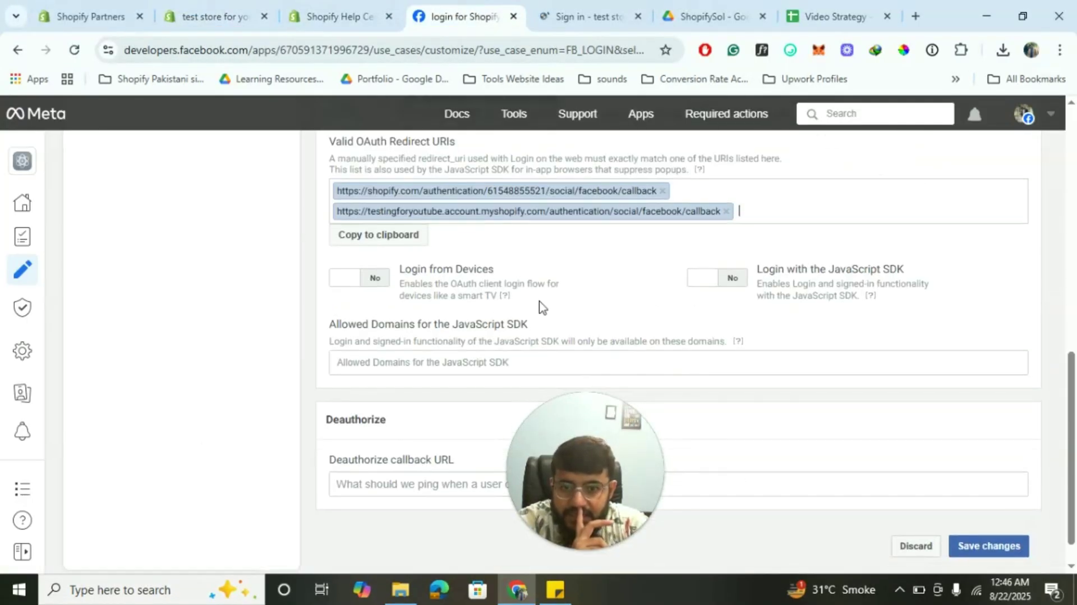
scroll(540, 305, "down", 1)
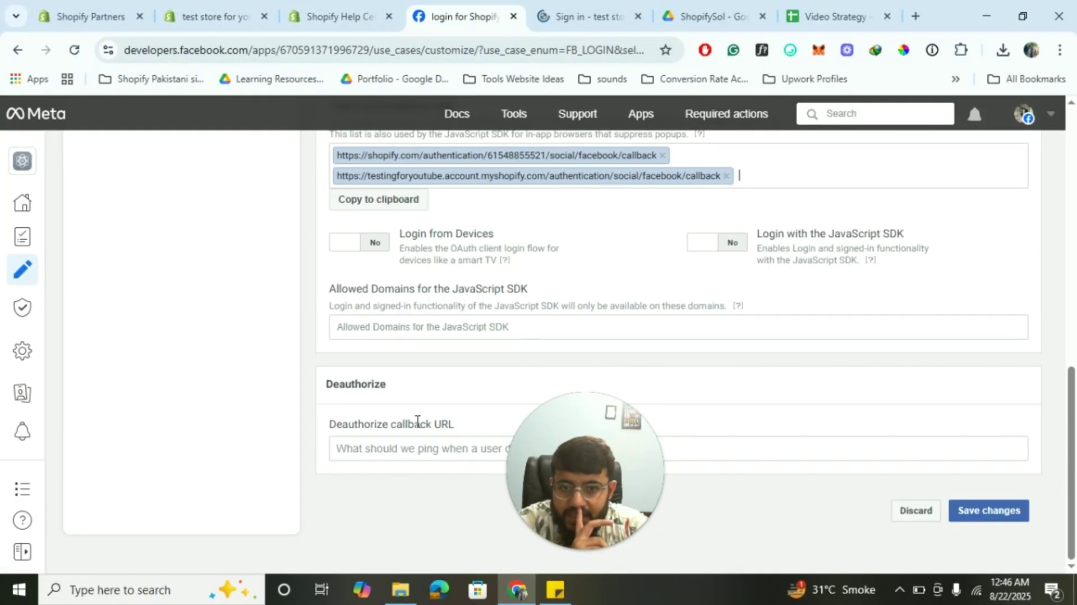
Copy the shopify.com deauthorize callback URL from the Shopify admin into the Meta app's Deauthorize callback URL field and save the changes
left_click(215, 15)
left_click(334, 16)
left_click(216, 16)
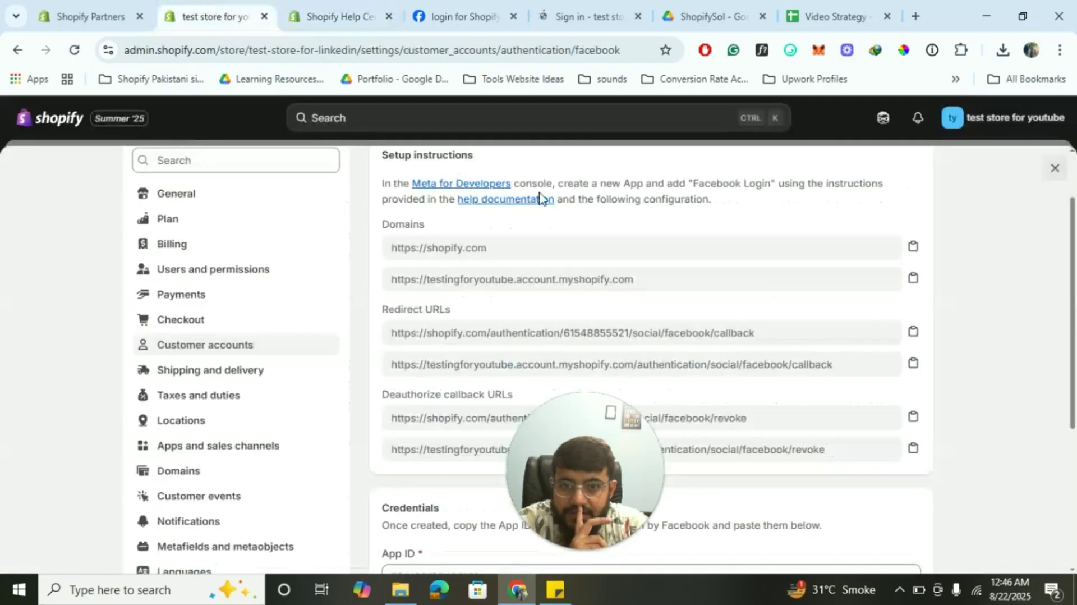
scroll(555, 208, "down", 3)
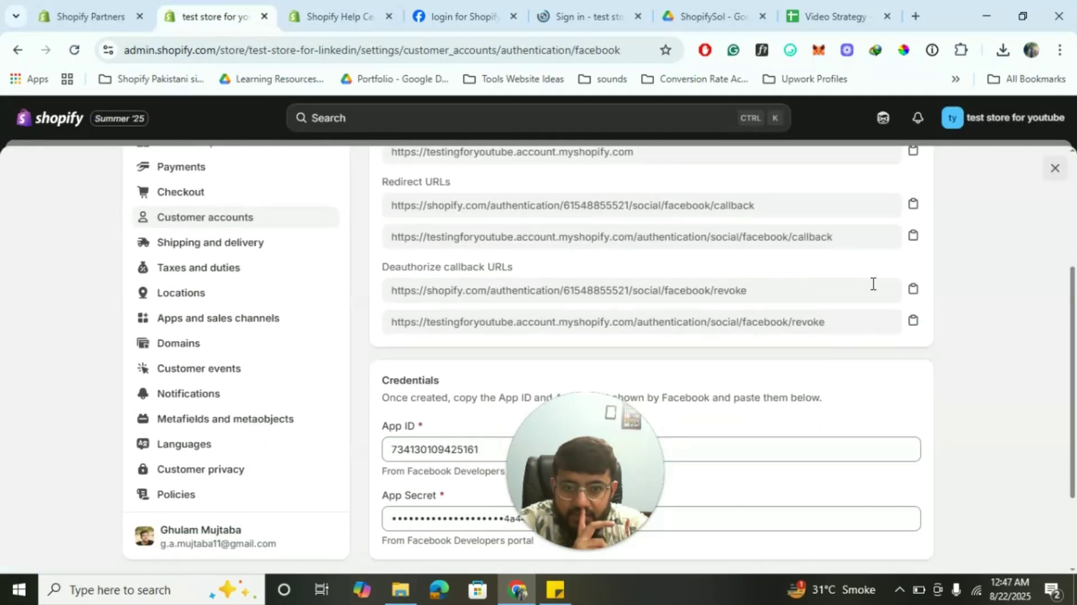
left_click(914, 293)
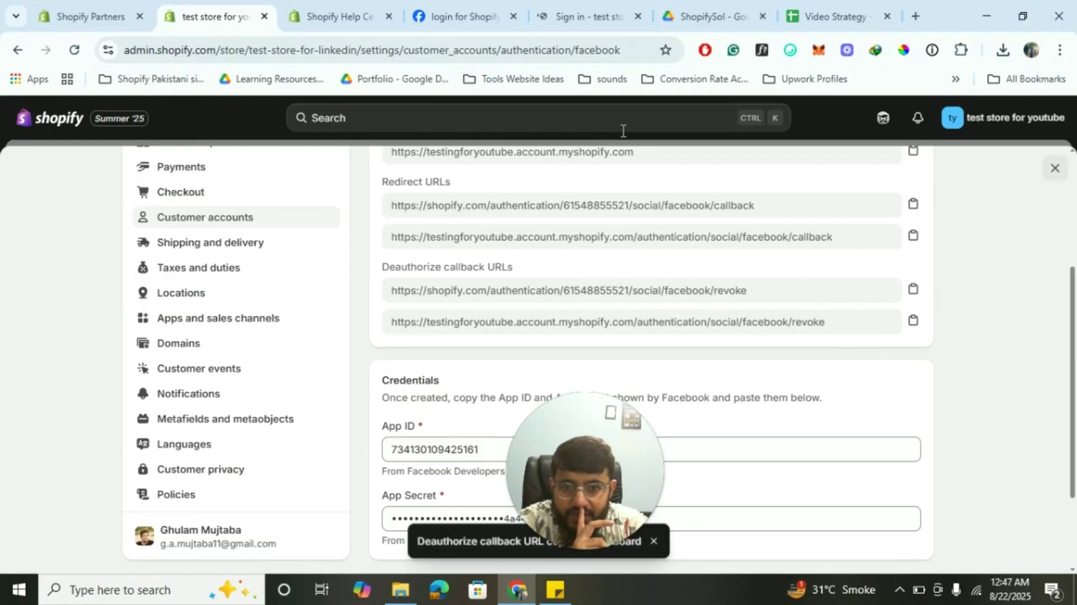
left_click(372, 2)
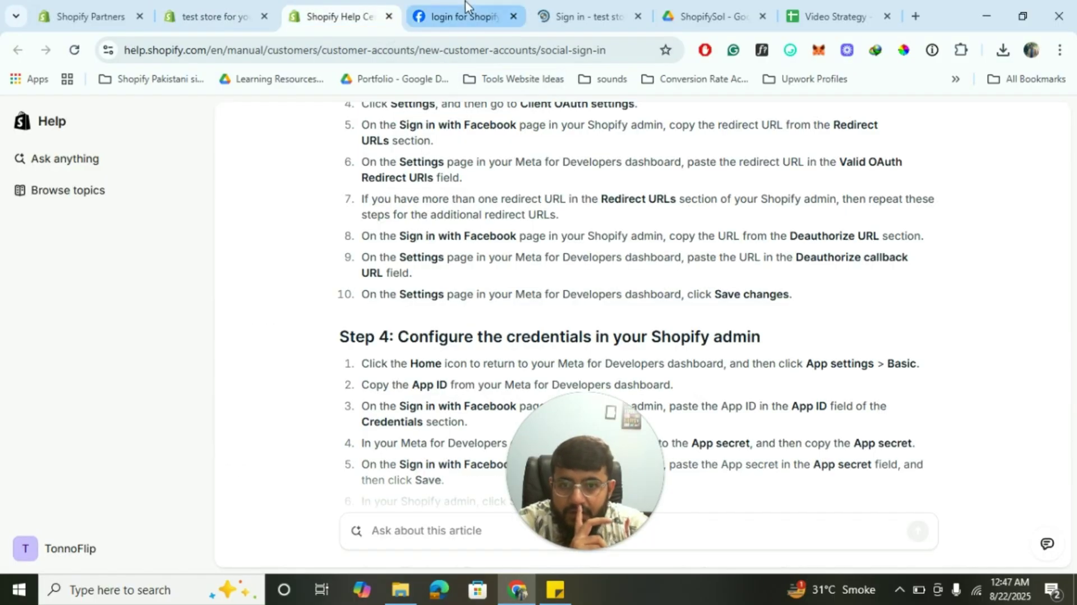
left_click(466, 2)
left_click(386, 441)
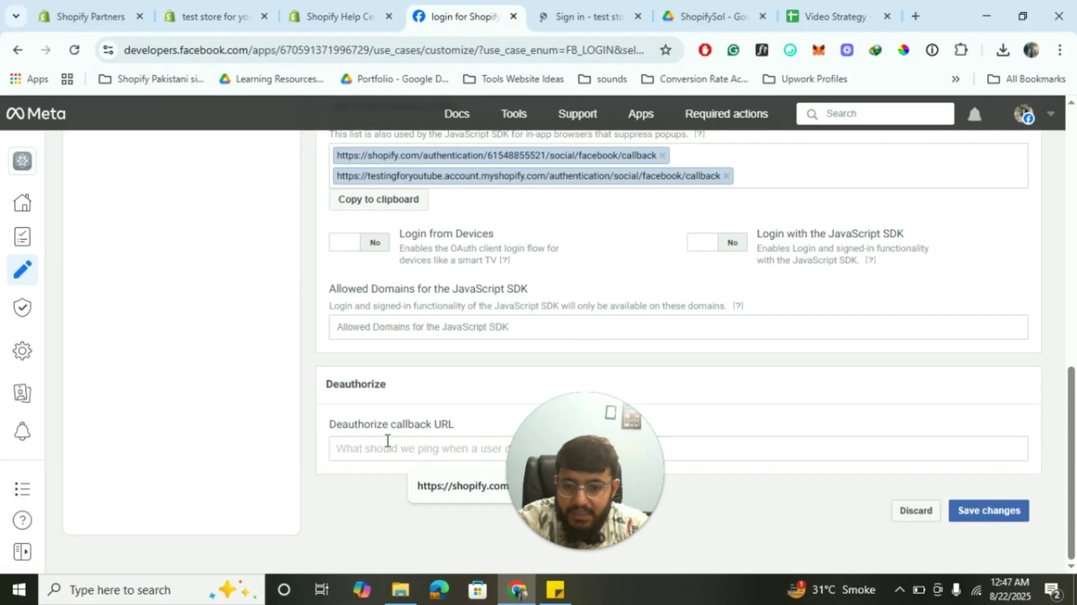
key("ctrl+v")
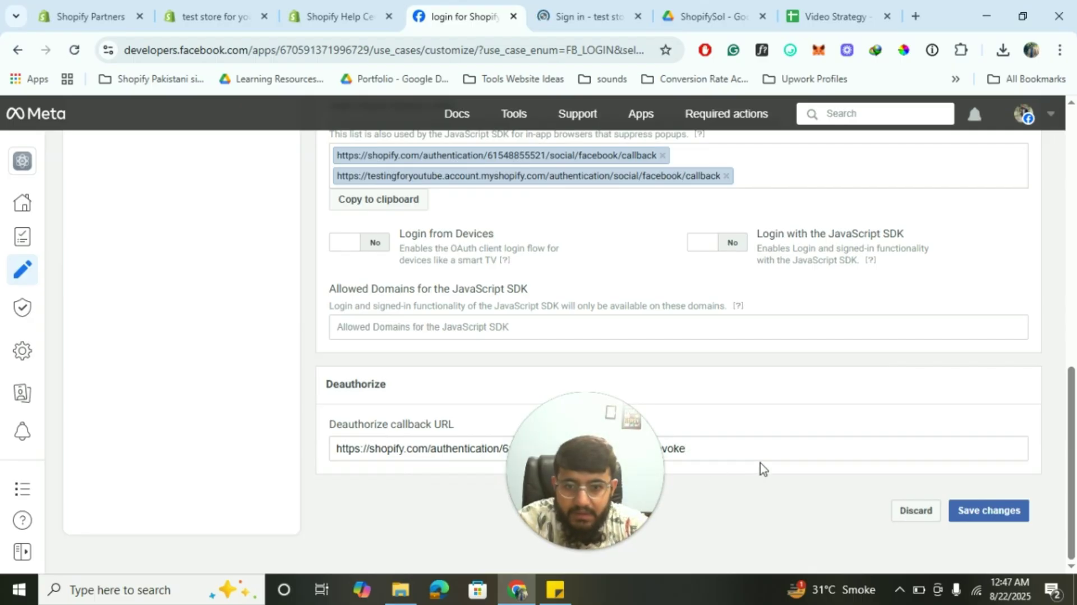
left_click(987, 509)
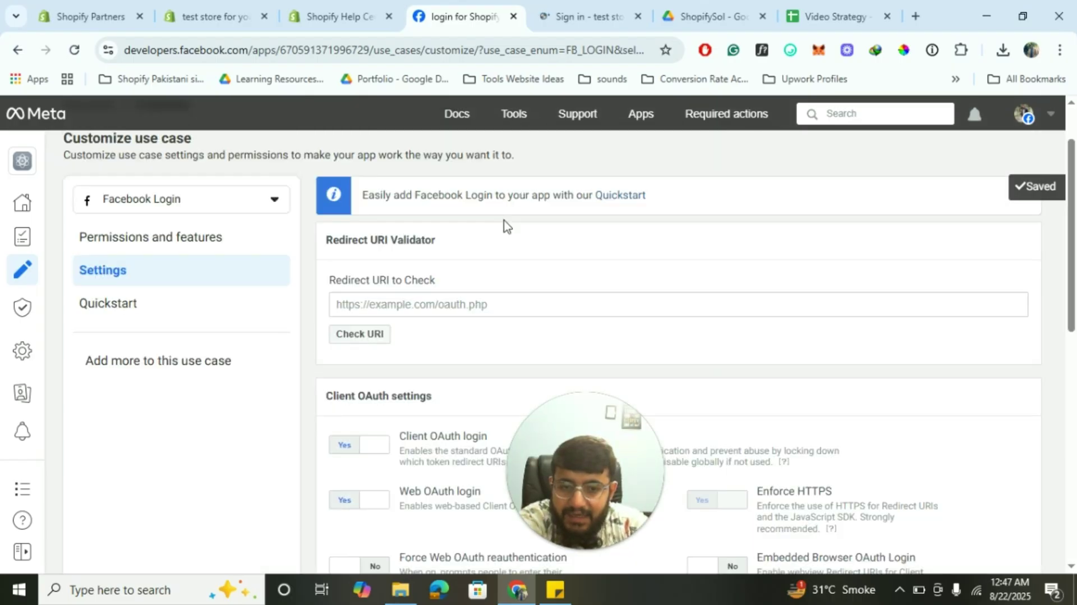
Check Step 4 of the help article and open the Meta app's Basic app settings
left_click(323, 14)
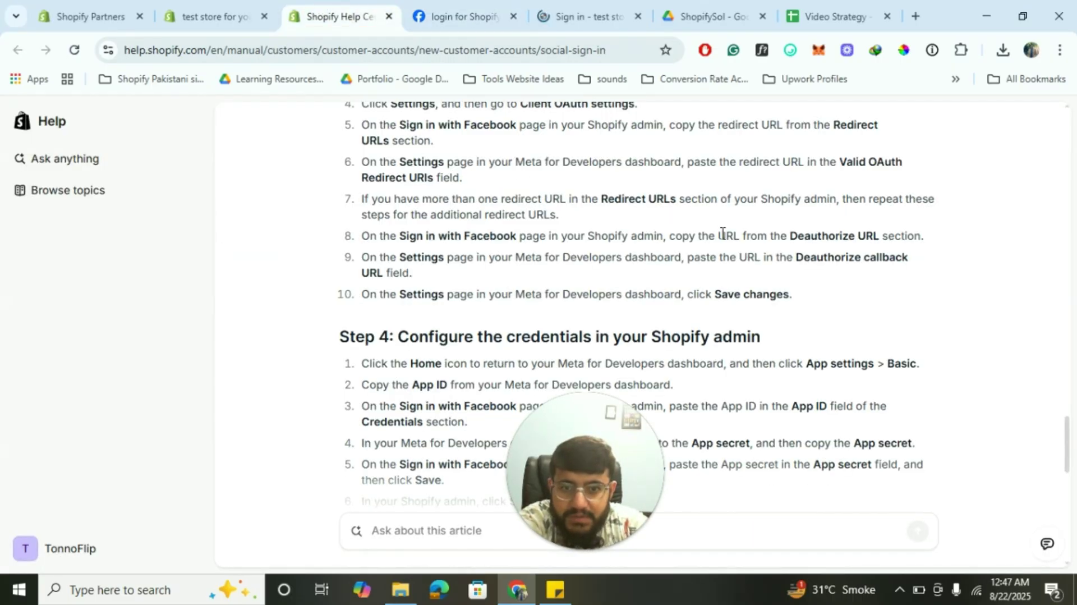
left_click(262, 7)
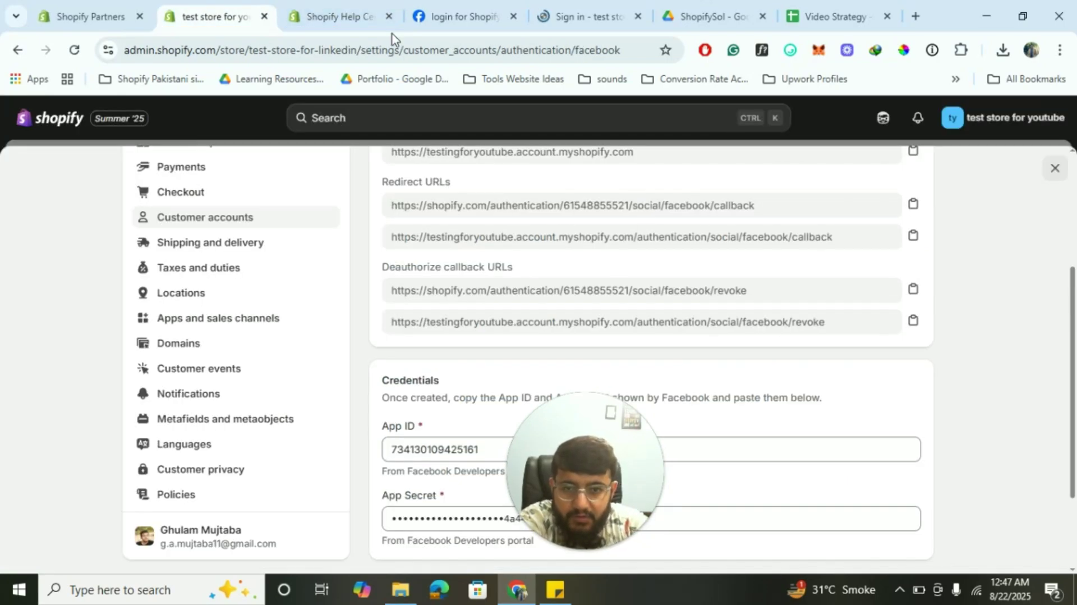
left_click(339, 16)
scroll(678, 253, "down", 3)
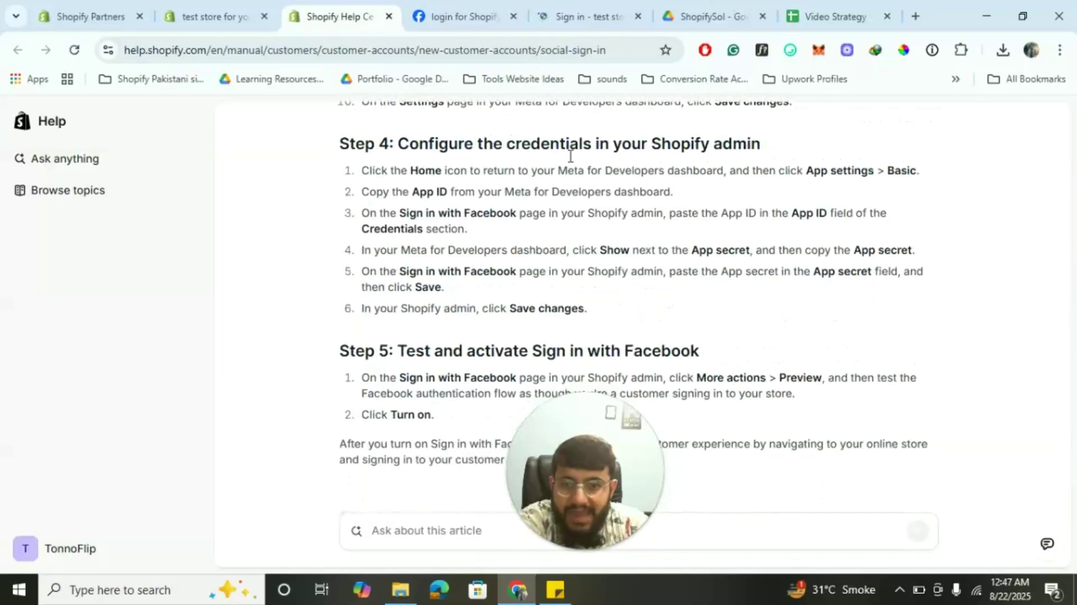
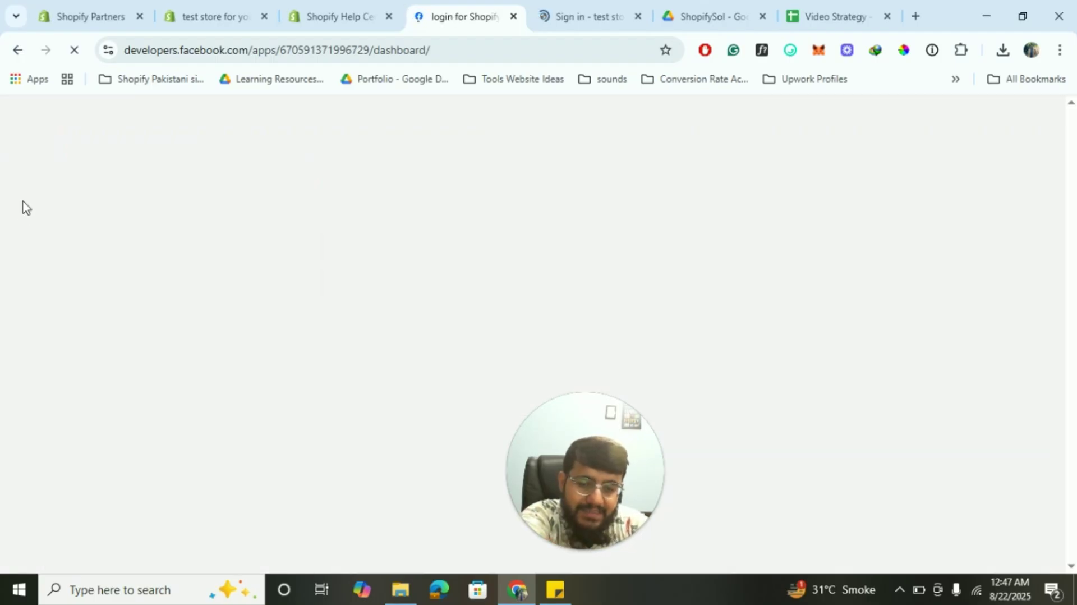
left_click(337, 9)
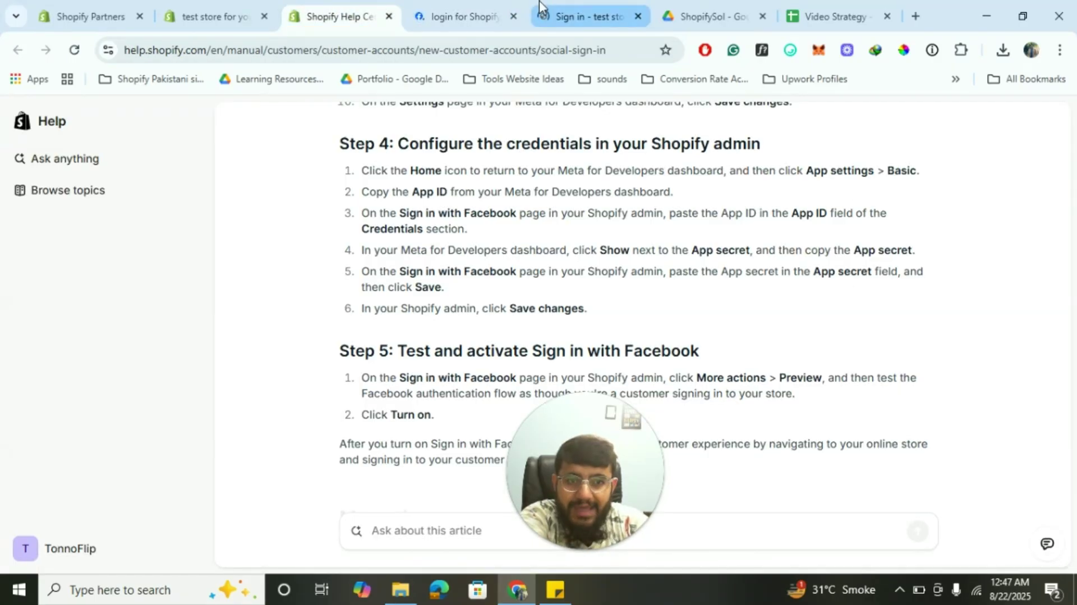
left_click(453, 6)
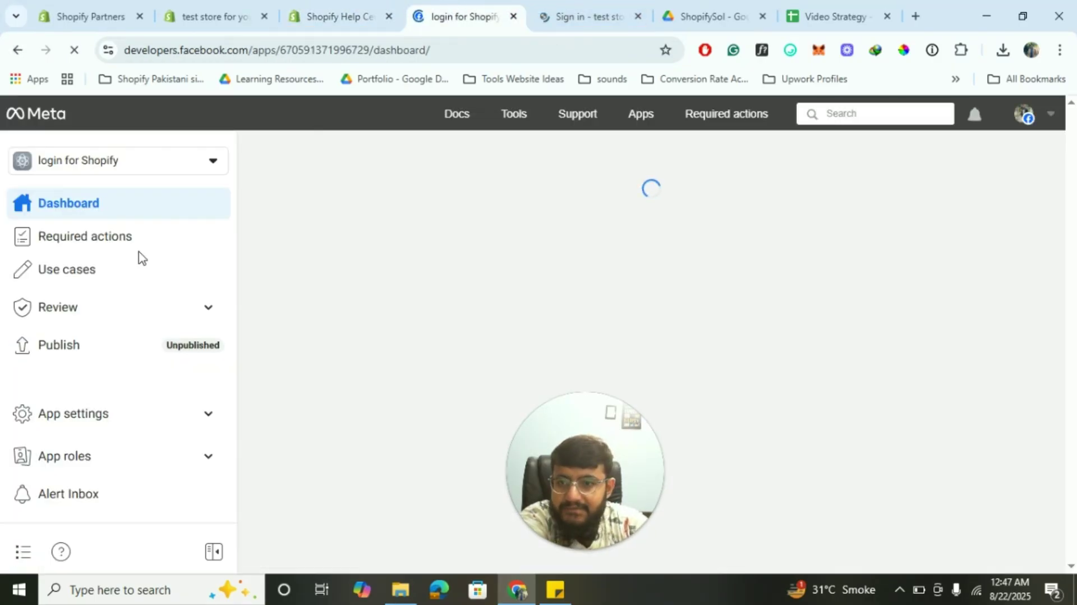
left_click(68, 414)
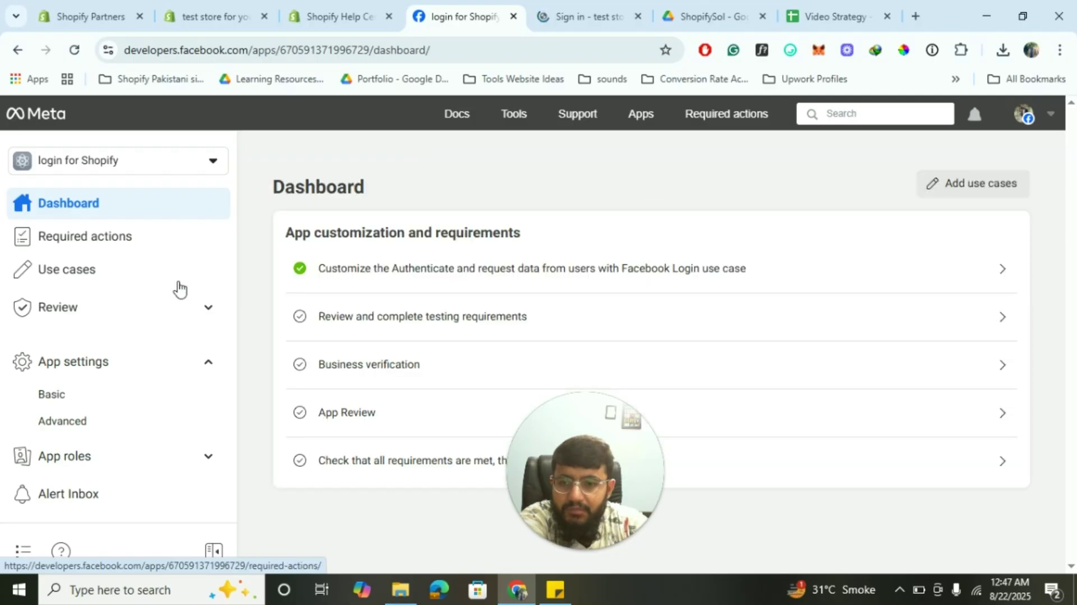
left_click(52, 392)
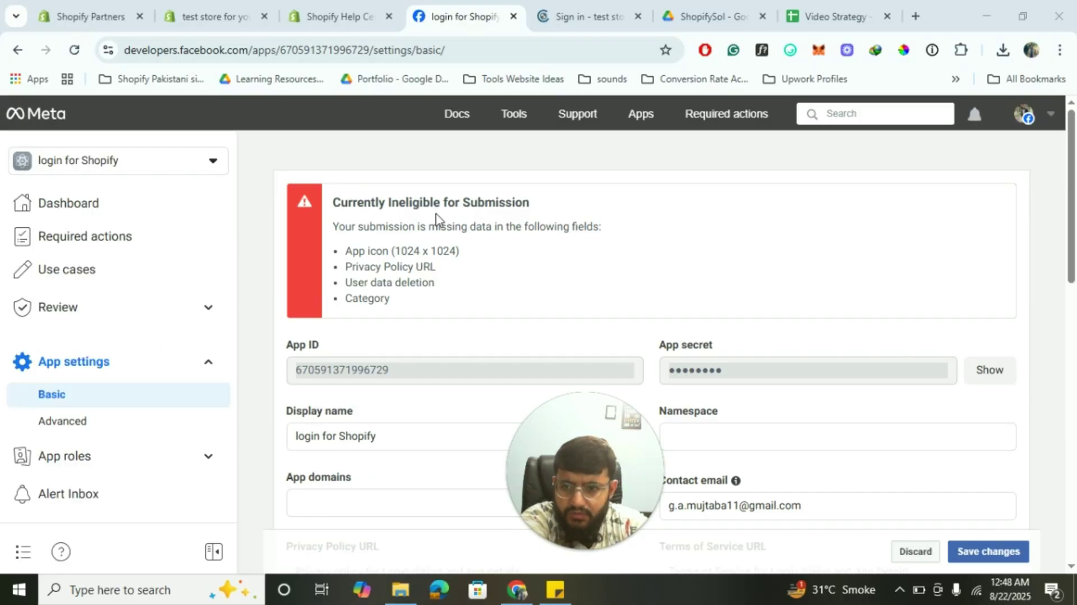
Copy the App ID from the Meta app's Basic settings and replace the App ID in the Shopify admin's Facebook credentials with it
scroll(436, 219, "down", 2)
double_click(391, 274)
key("ctrl+c")
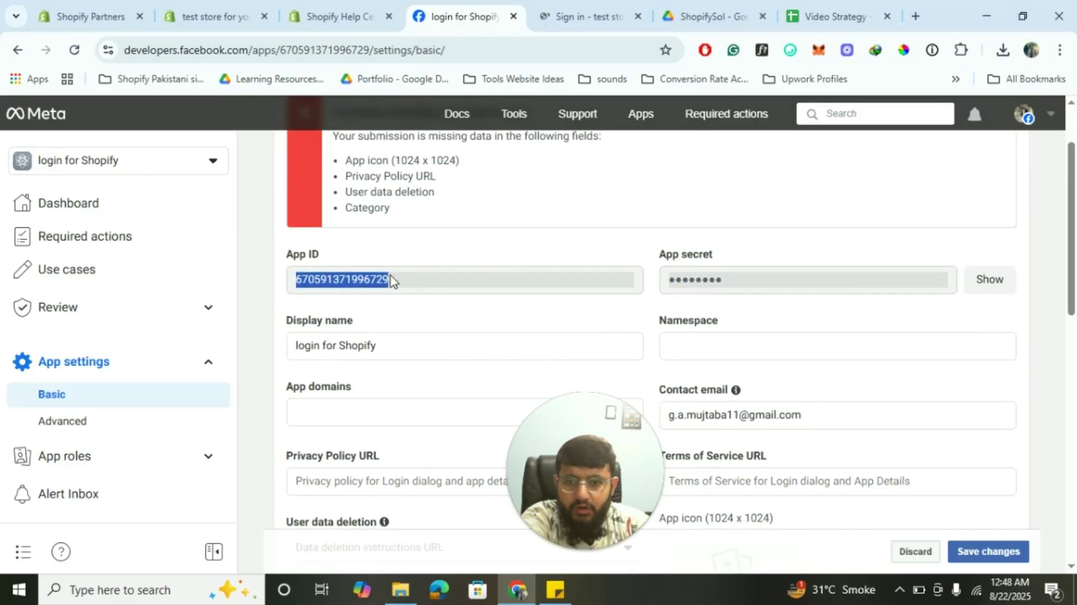
left_click(213, 16)
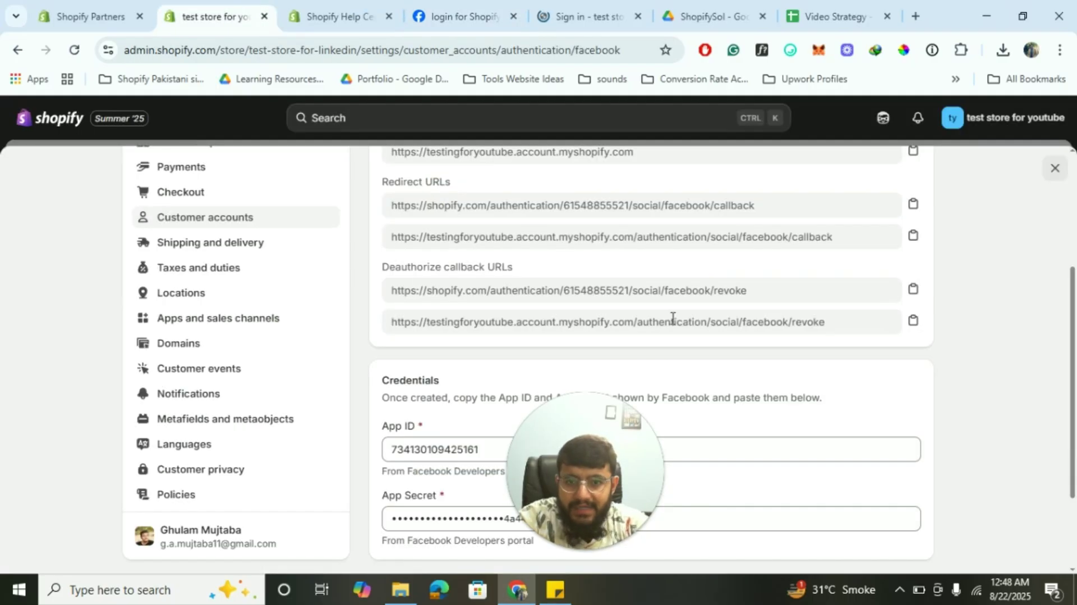
scroll(673, 319, "down", 2)
left_click(501, 333)
key("ctrl+a")
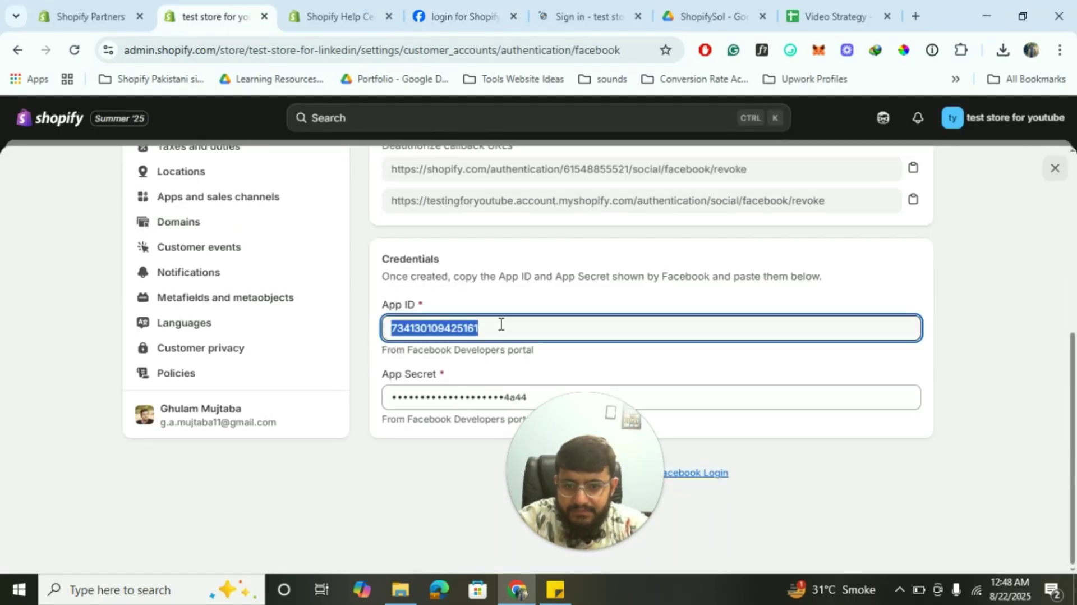
key("ctrl+v")
Reveal and copy the App secret in the Meta app's Basic settings, and replace the App Secret in Shopify's Facebook credentials with it
left_click(364, 8)
scroll(517, 192, "down", 1)
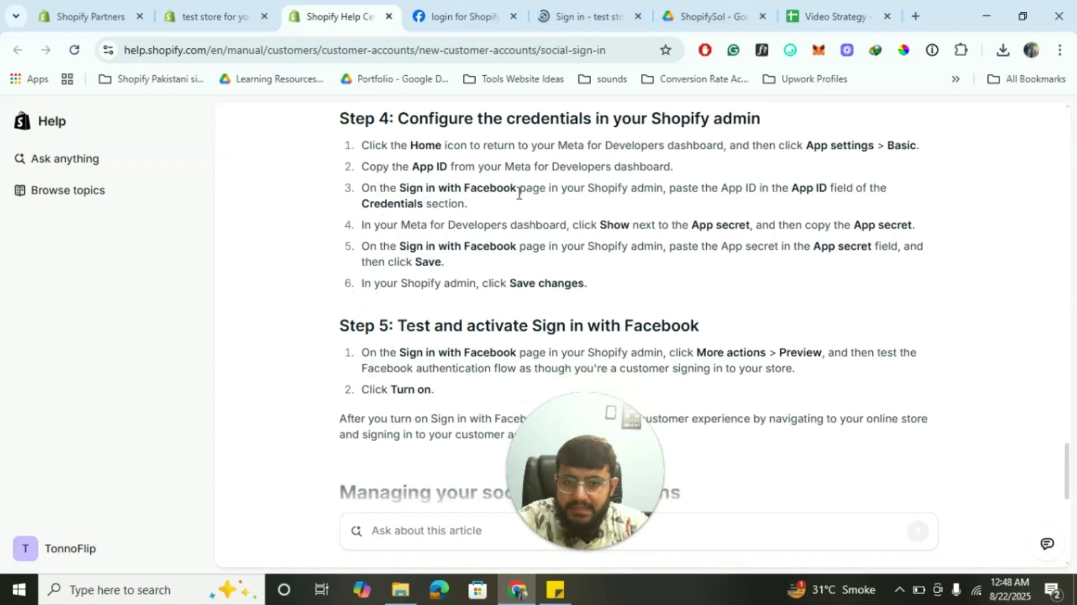
left_click(474, 14)
scroll(425, 252, "down", 1)
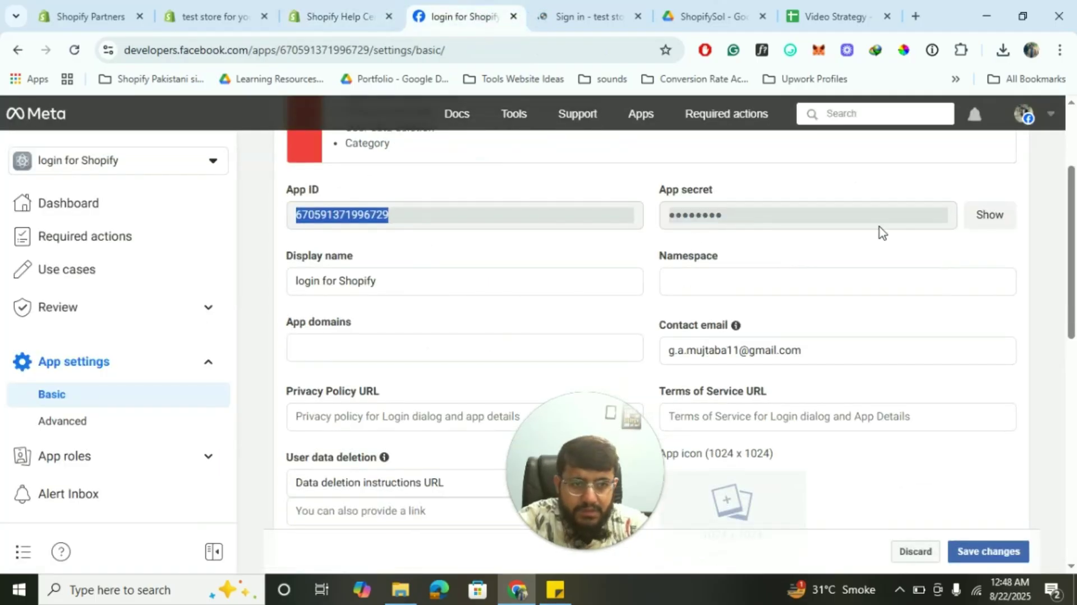
left_click(763, 211)
left_click(976, 225)
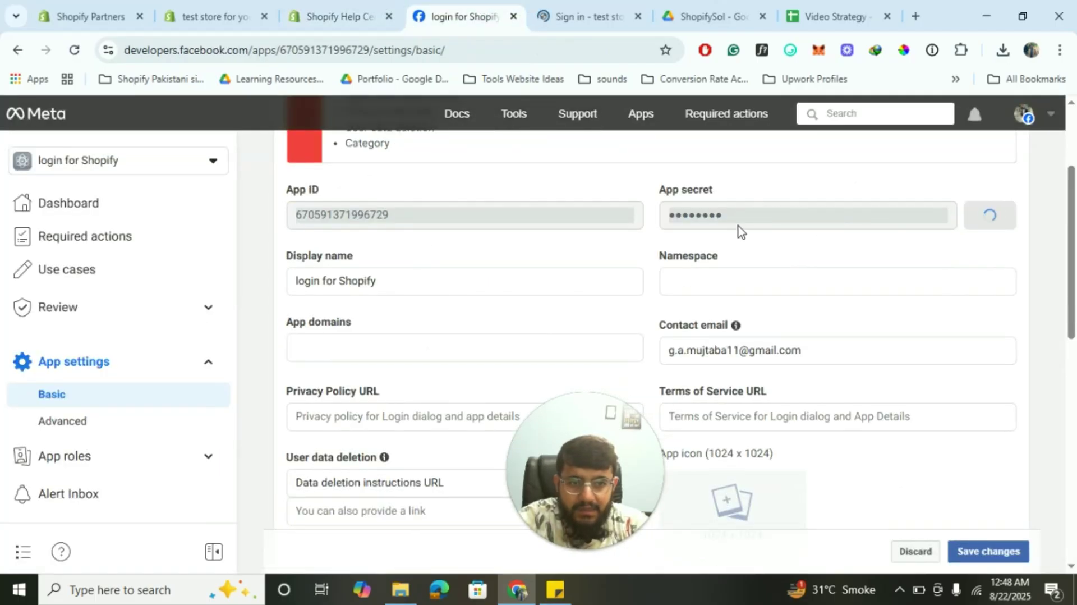
double_click(747, 209)
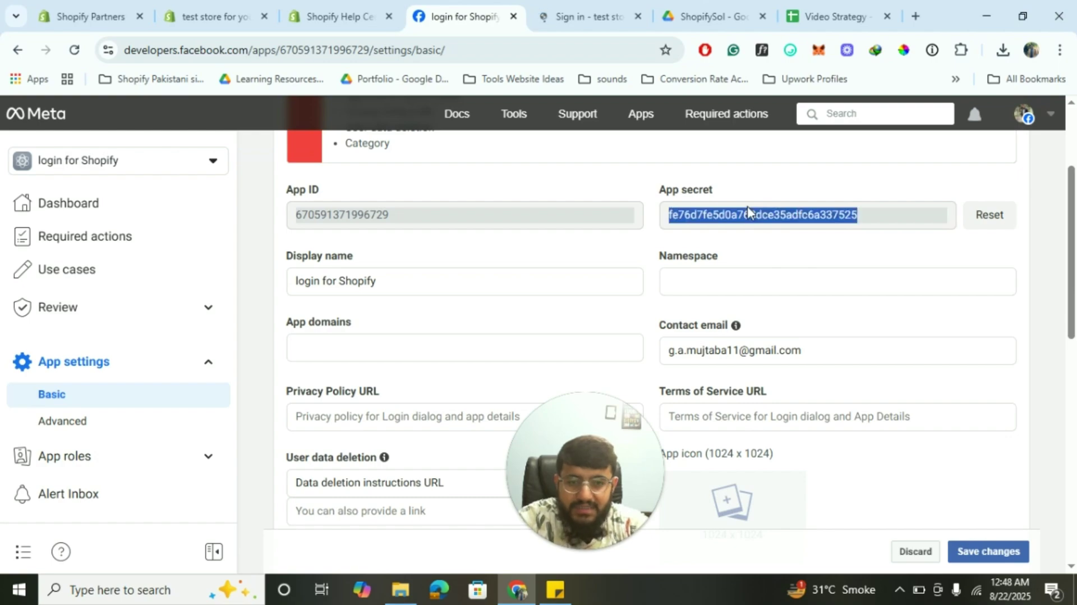
left_click(229, 13)
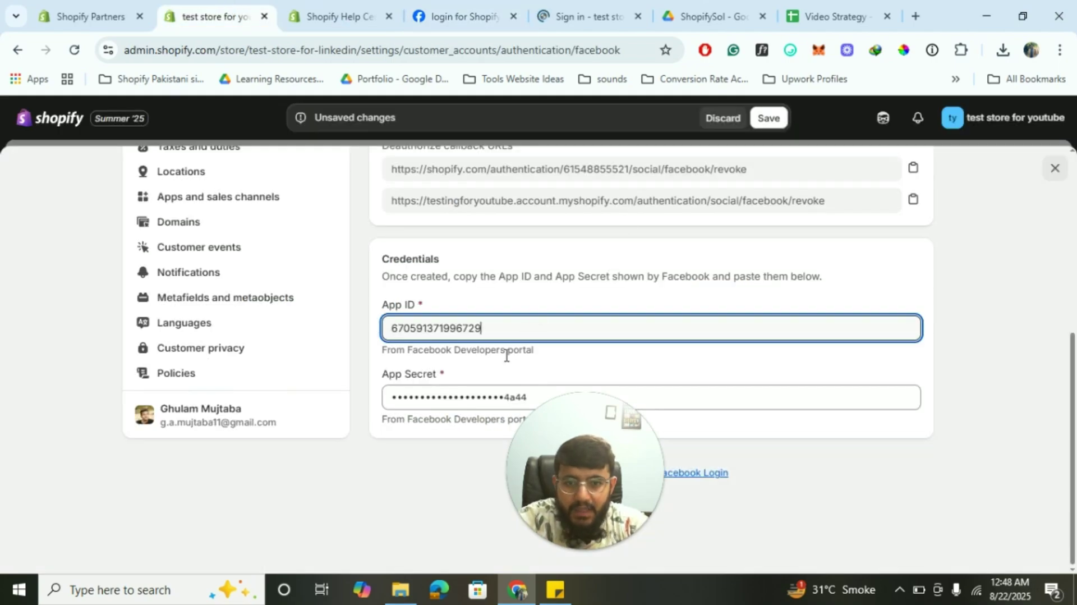
double_click(468, 391)
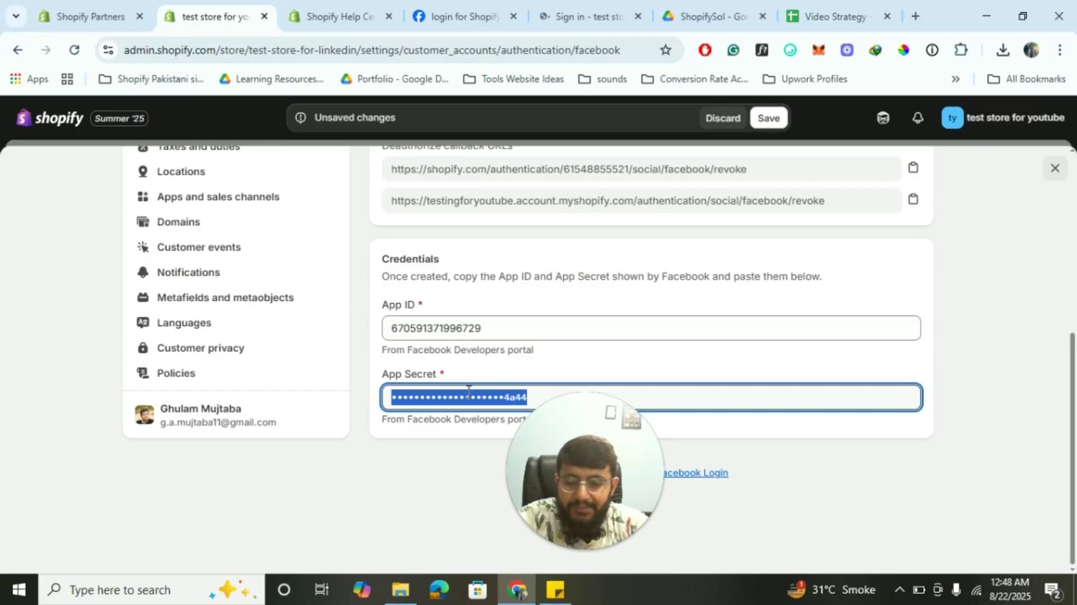
key("ctrl+v")
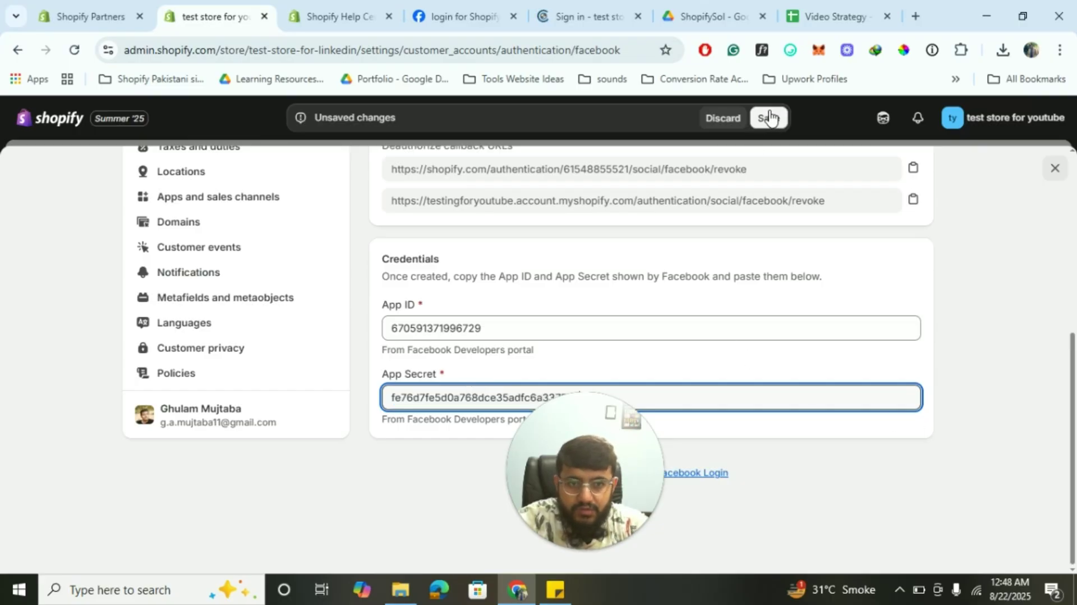
key("ctrl+a")
Check Step 5 of the help article, save the updated Facebook credentials in the Shopify admin and turn on Sign in with Facebook
left_click(334, 16)
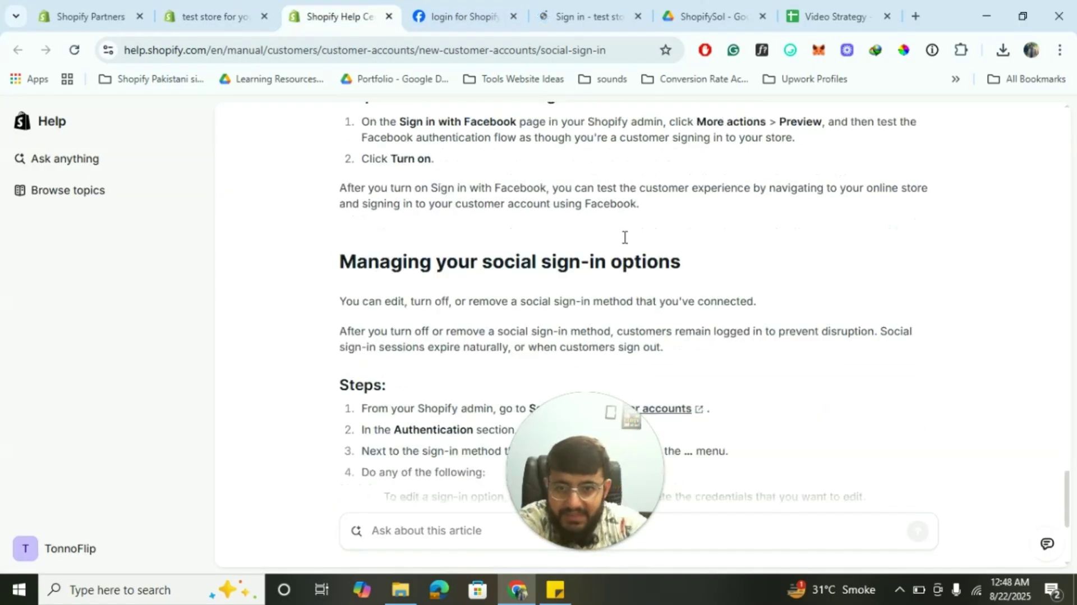
scroll(624, 237, "down", 1)
scroll(625, 243, "up", 4)
scroll(626, 243, "down", 1)
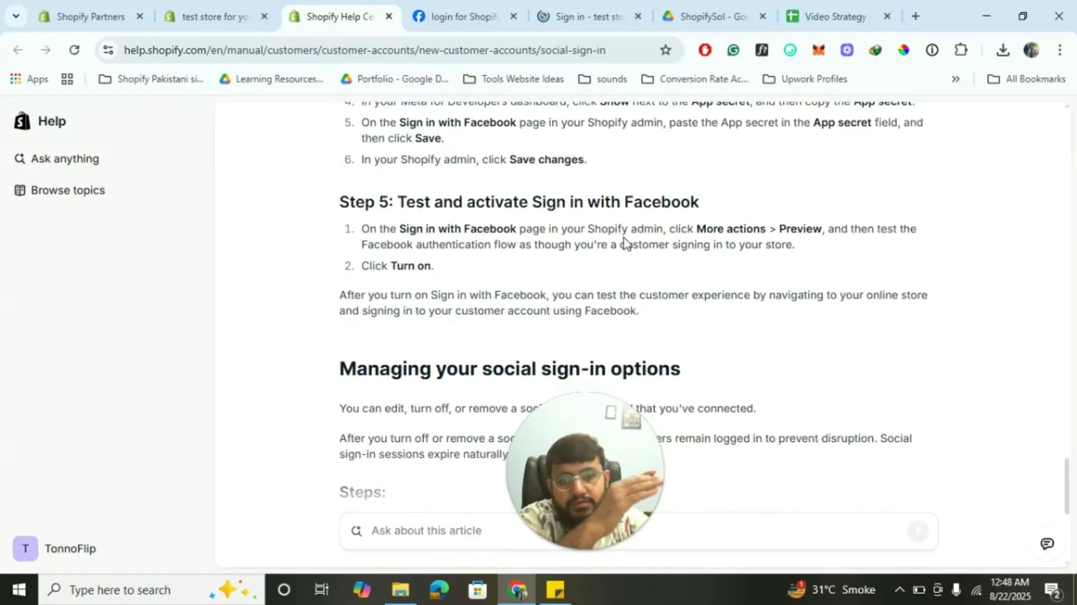
scroll(624, 242, "down", 1)
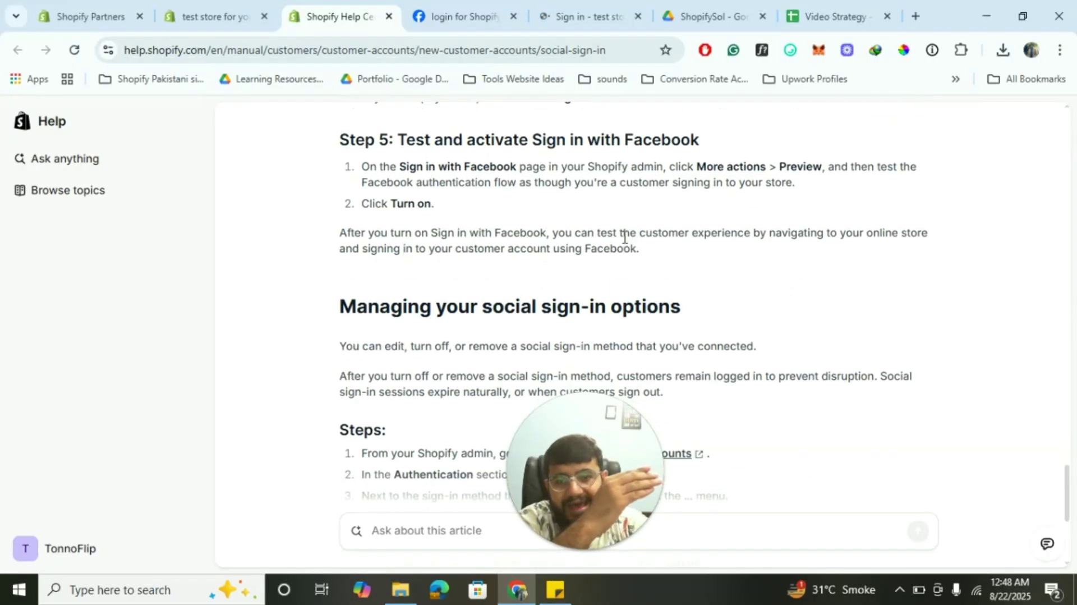
left_click(224, 16)
key("Return")
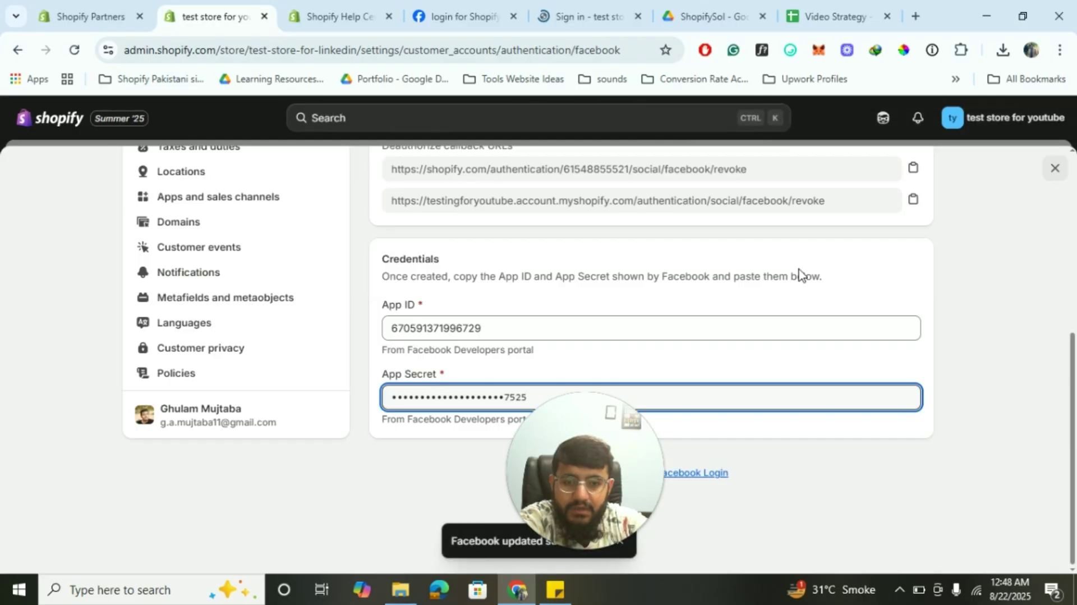
scroll(800, 275, "up", 6)
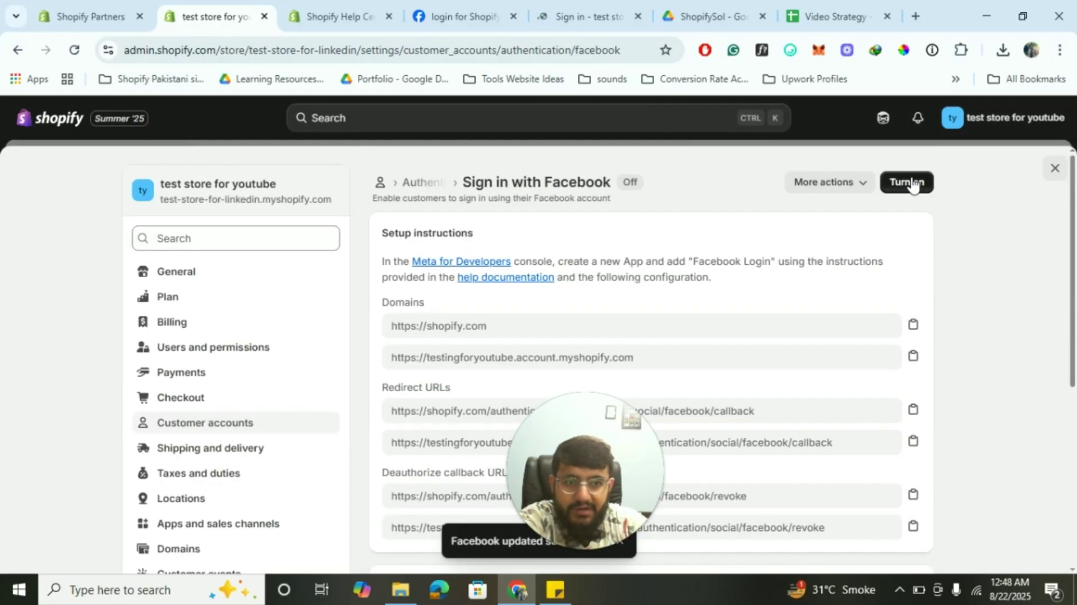
left_click(907, 182)
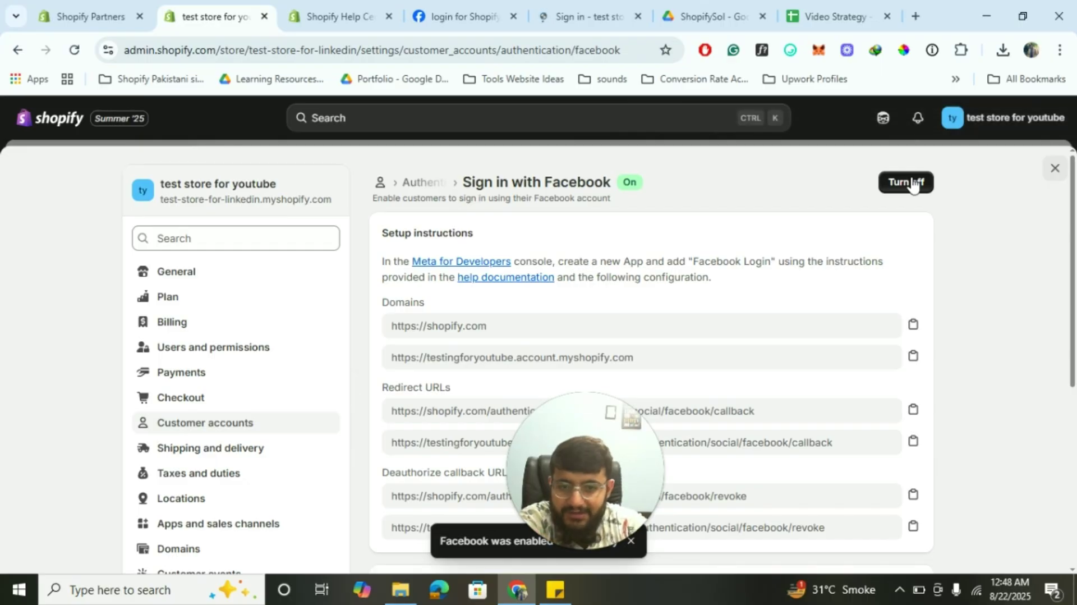
Open the customer sign-in page from the online store's account menu and dismiss the saved-password suggestions
left_click(628, 3)
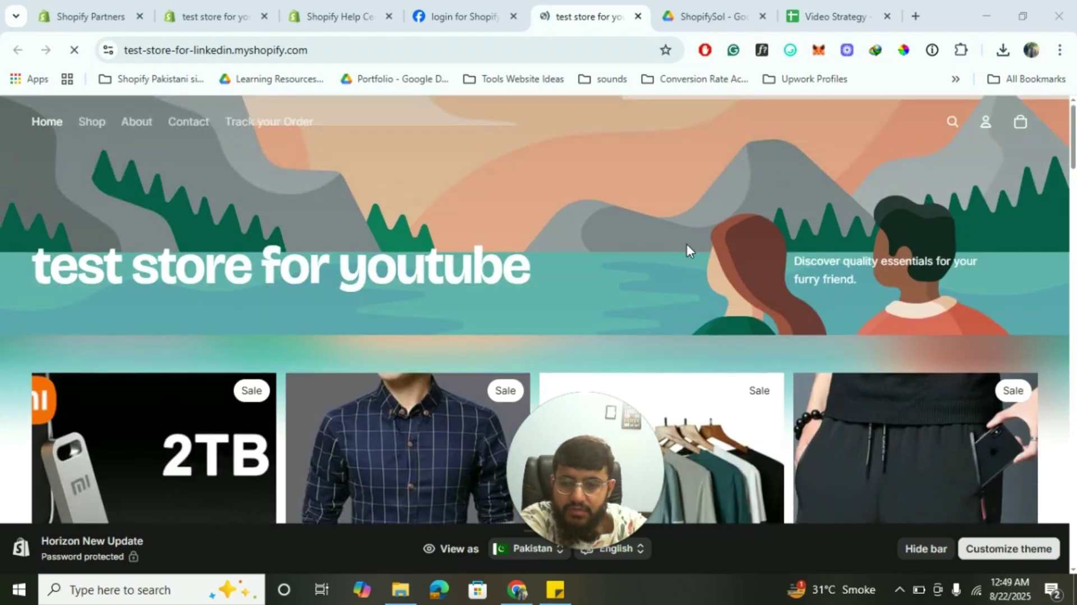
left_click(985, 123)
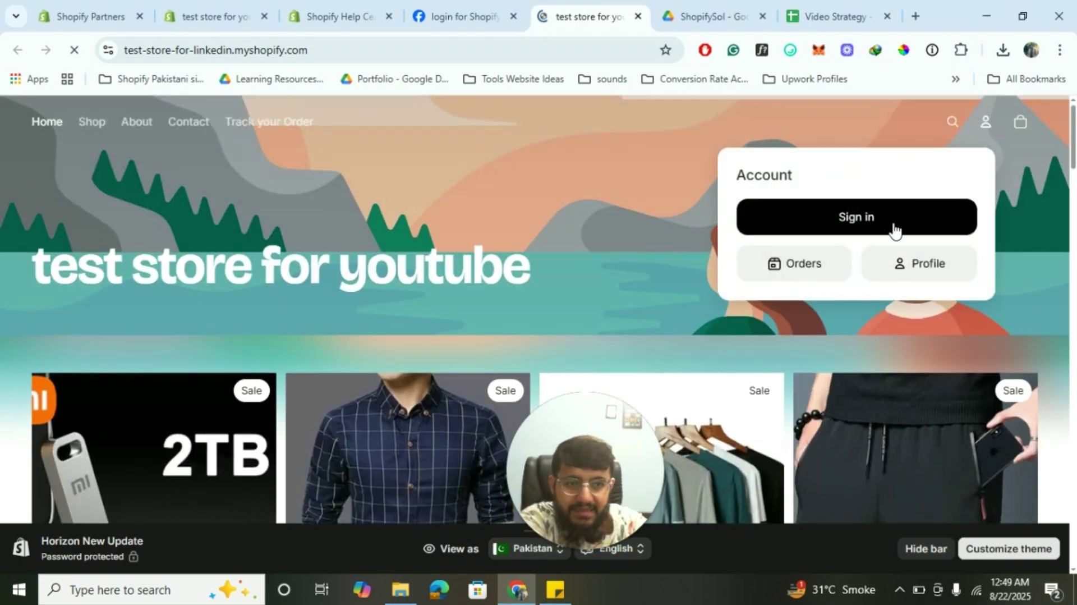
left_click(841, 224)
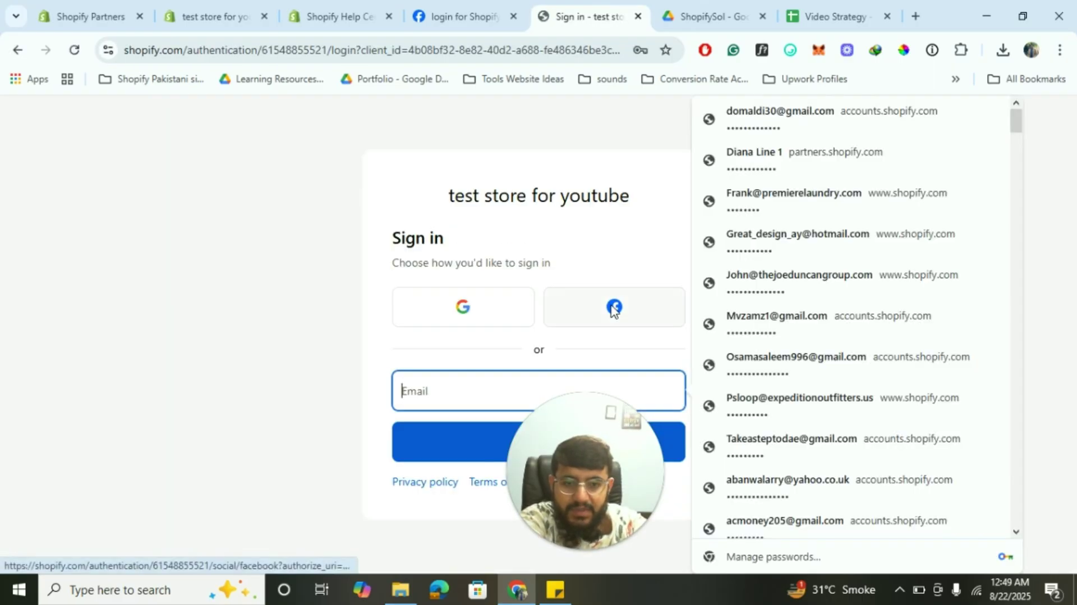
left_click(224, 176)
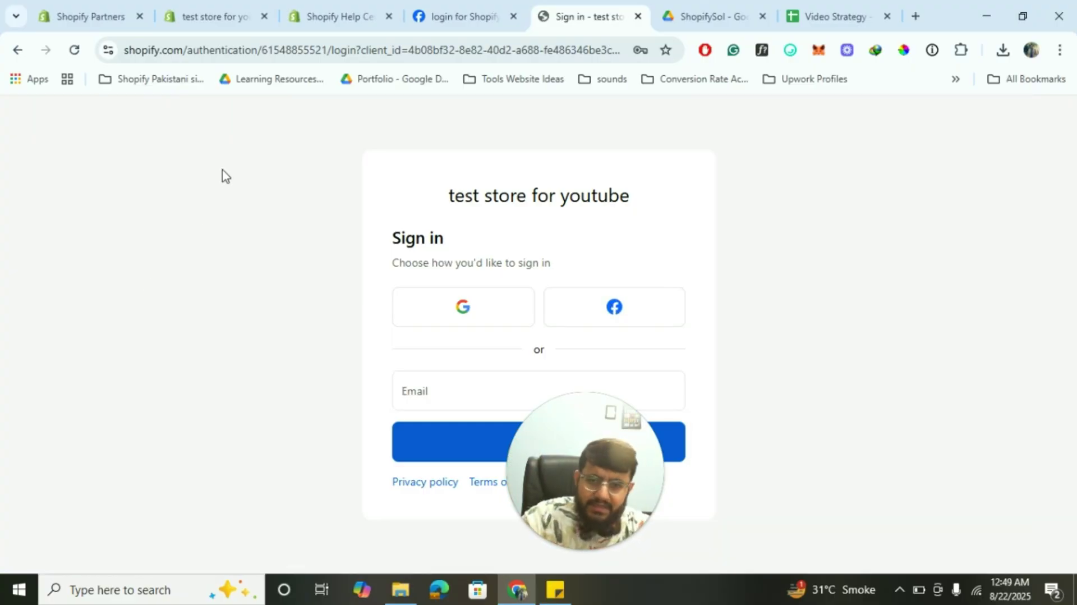
Try to sign in to the store with Facebook by granting the Meta app access, and show the request details
left_click(615, 311)
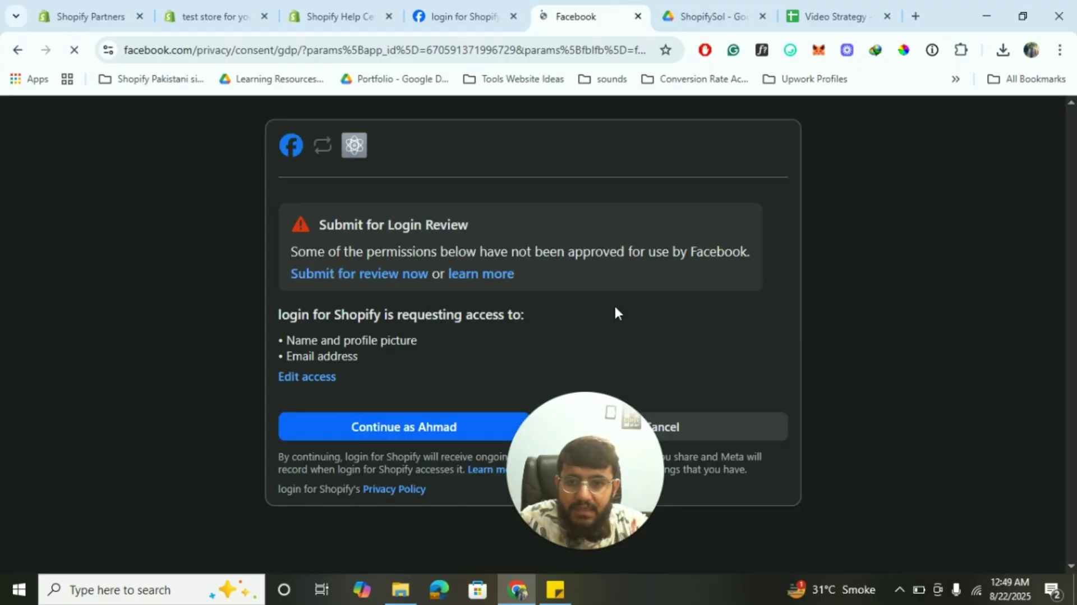
left_click_drag(583, 412, 800, 394)
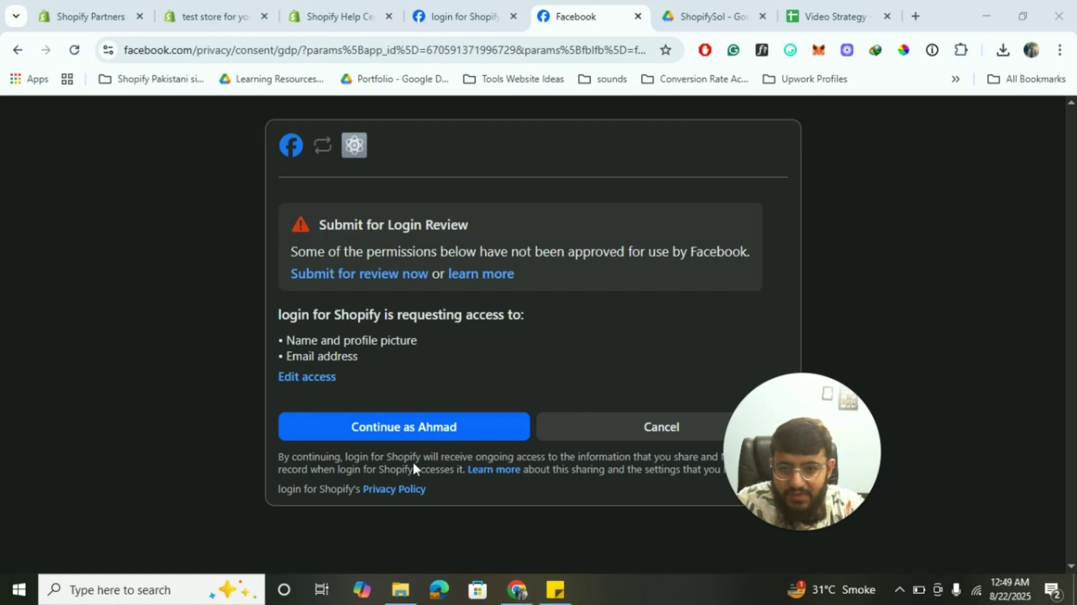
left_click(435, 427)
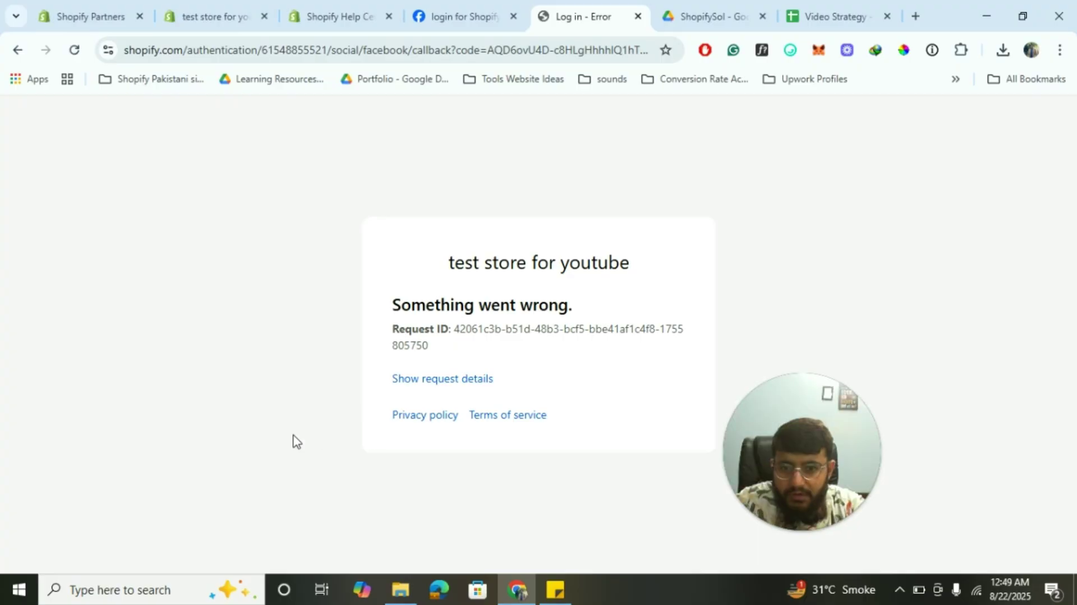
left_click(445, 380)
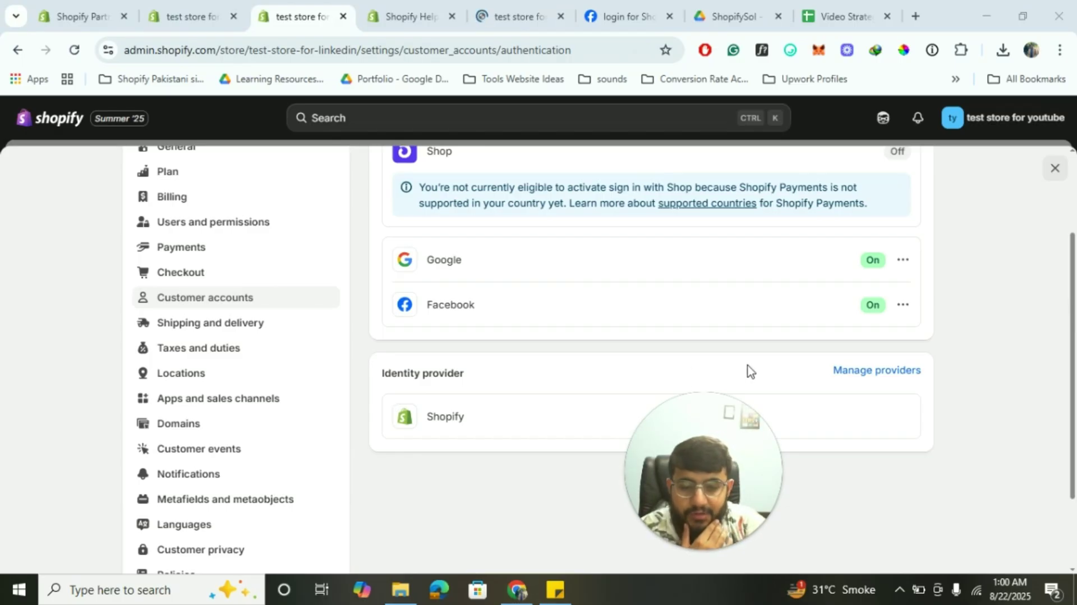
Turn the Facebook sign-in method off and back on in the authentication settings, and view the options for the Google method
left_click(504, 11)
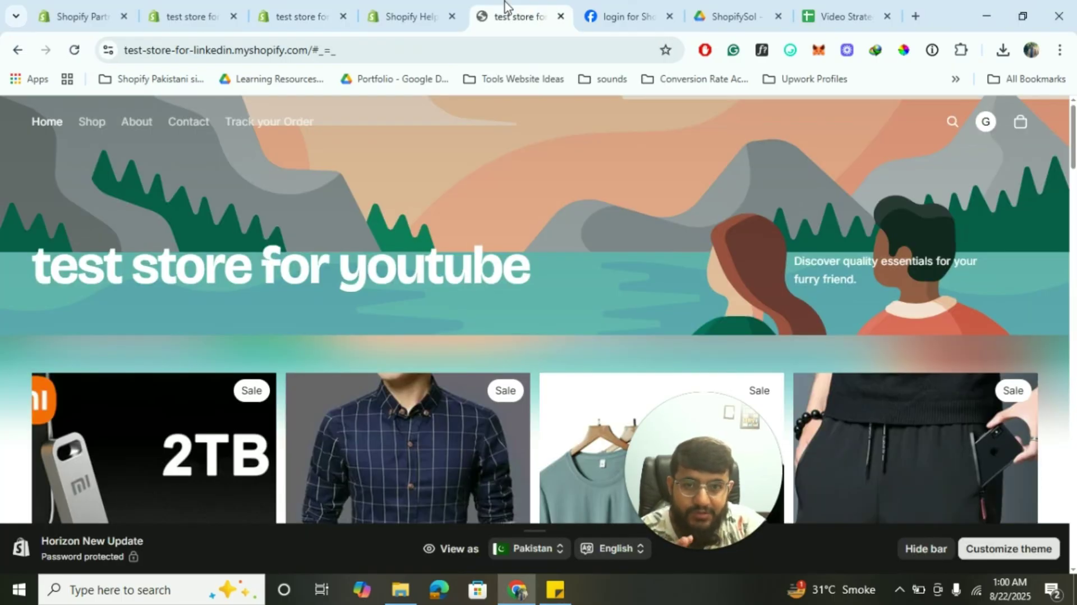
key("ctrl+3")
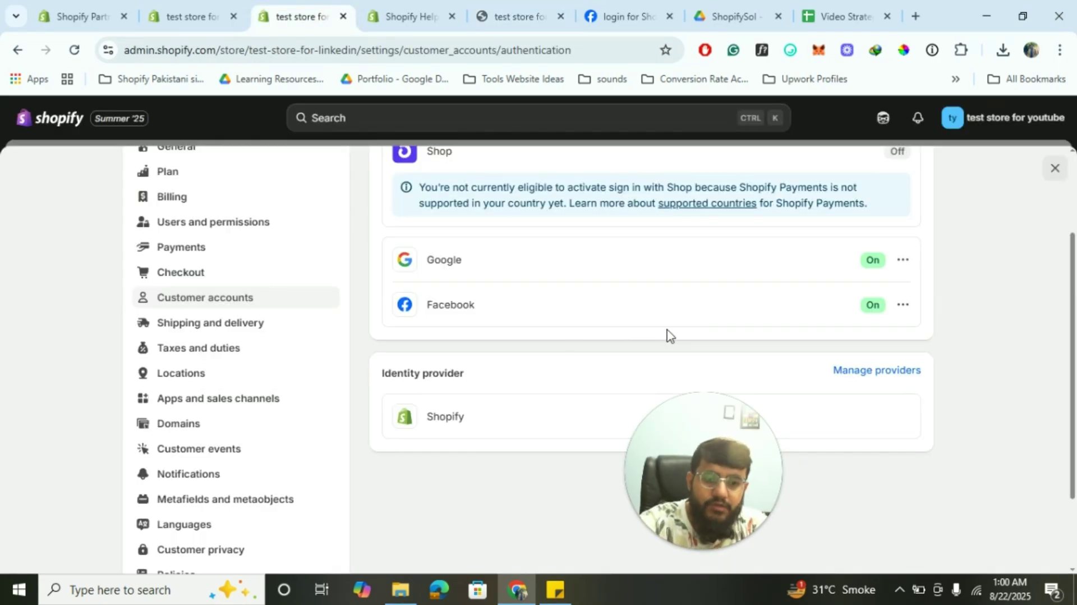
left_click(904, 310)
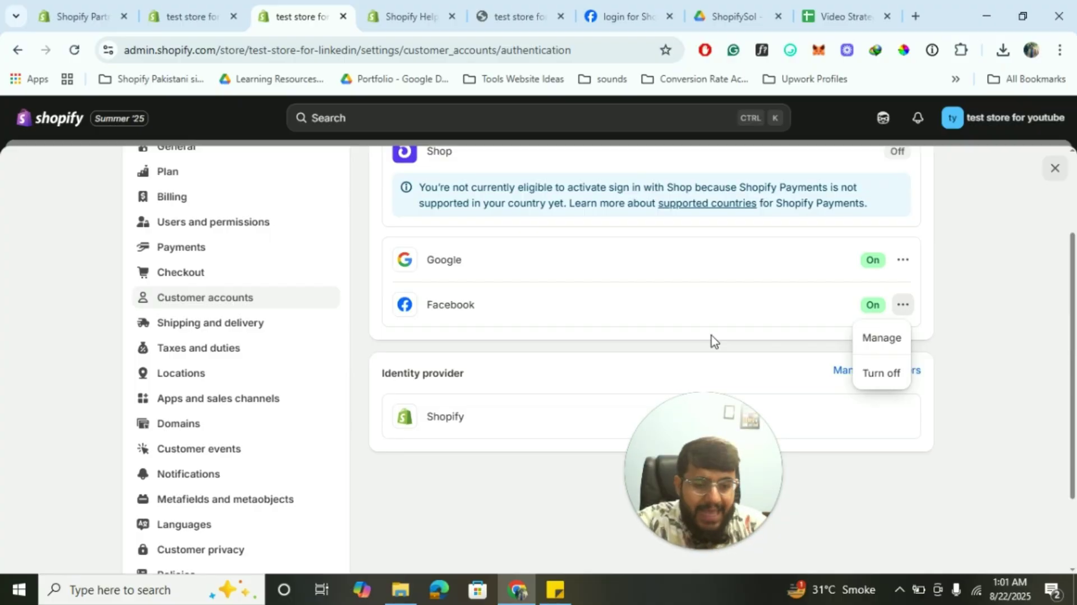
left_click(889, 375)
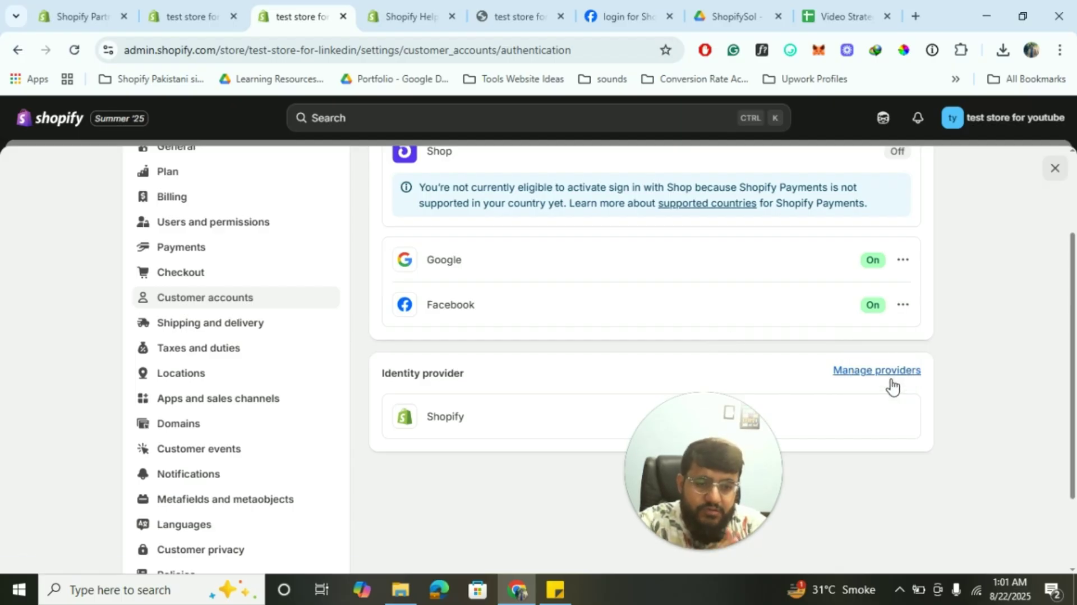
left_click(903, 304)
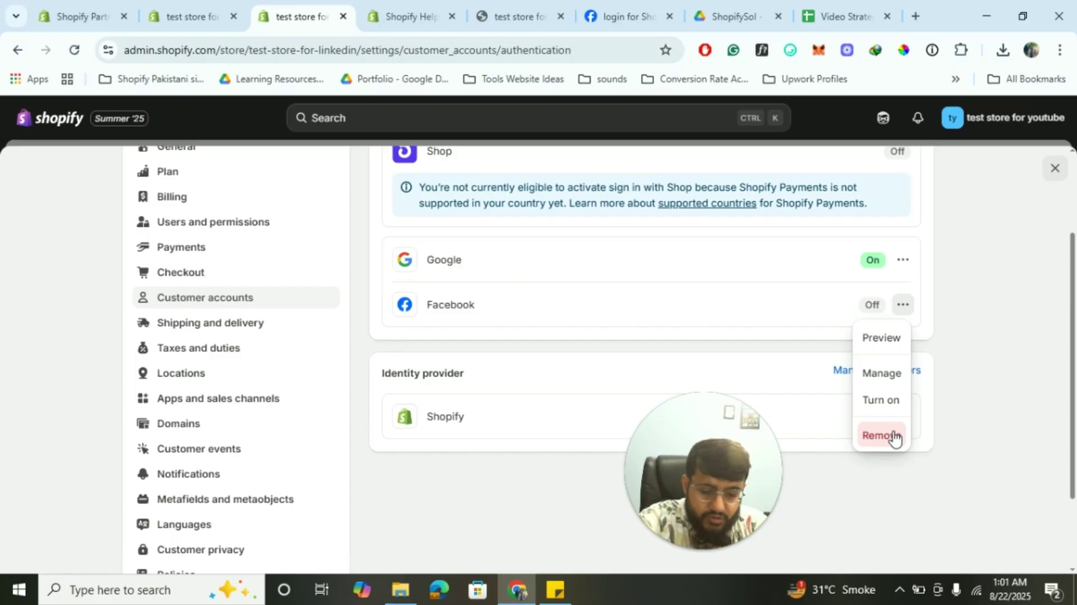
left_click(874, 405)
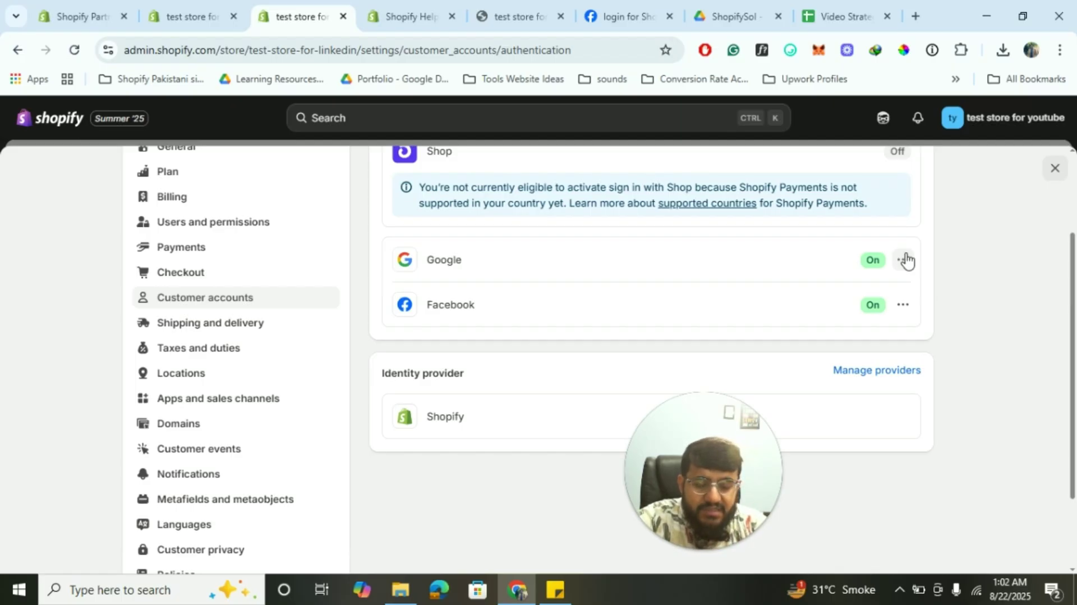
left_click(904, 260)
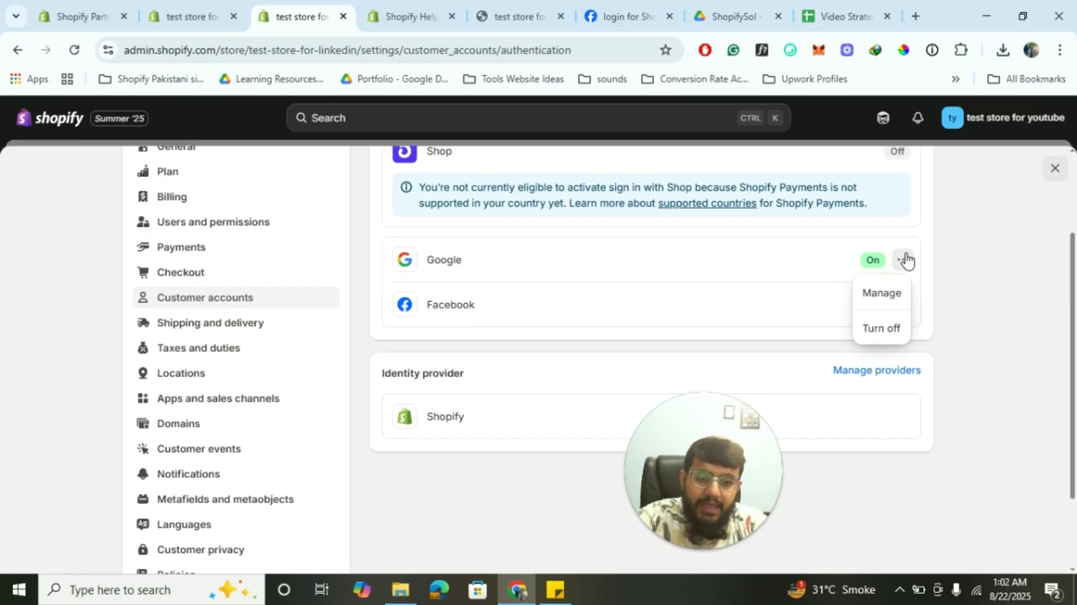
left_click(988, 276)
Open the signed-in customer's profile from the online store's account menu and sign out of the account
left_click(518, 12)
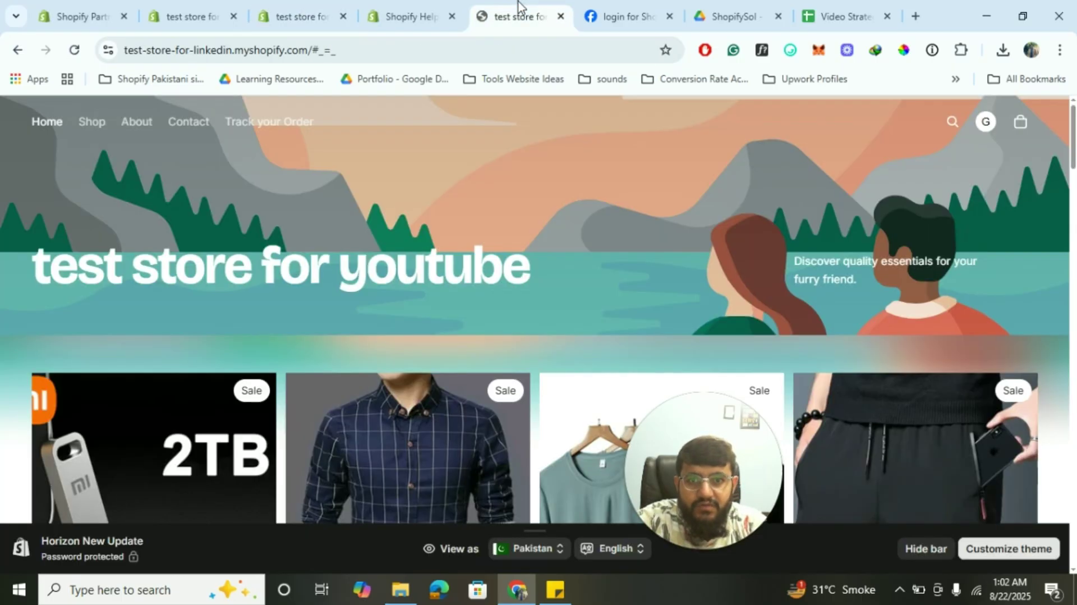
left_click(984, 132)
left_click(915, 241)
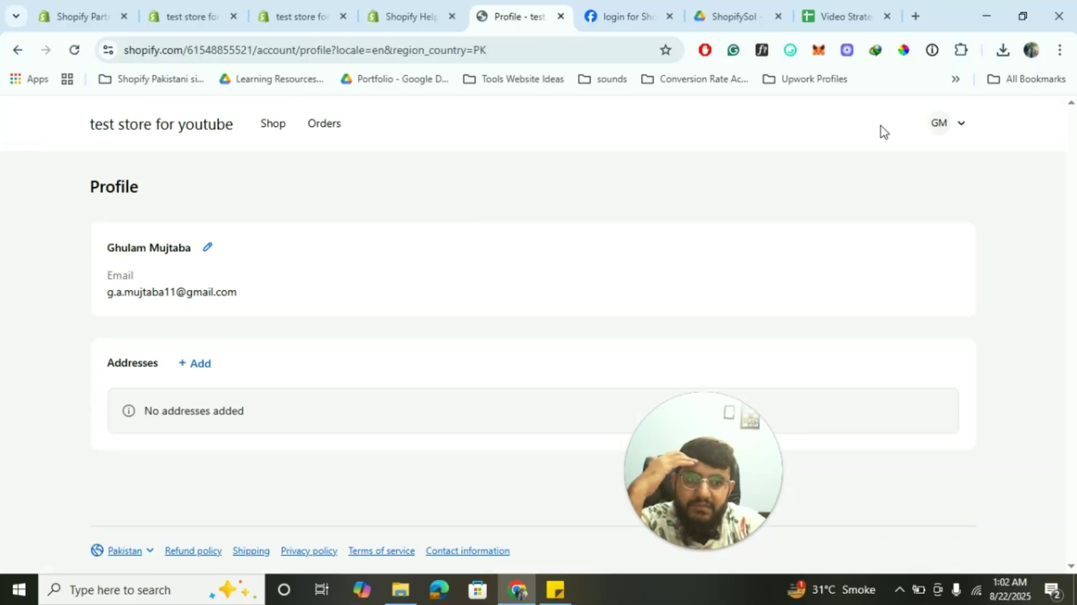
left_click(936, 126)
left_click(862, 311)
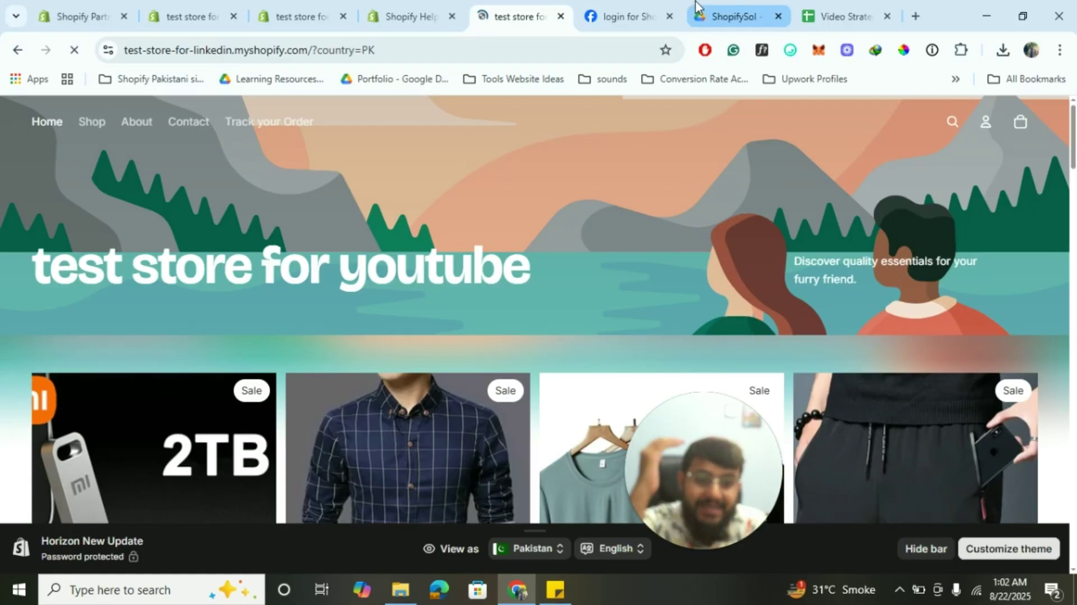
mouse_move(695, 8)
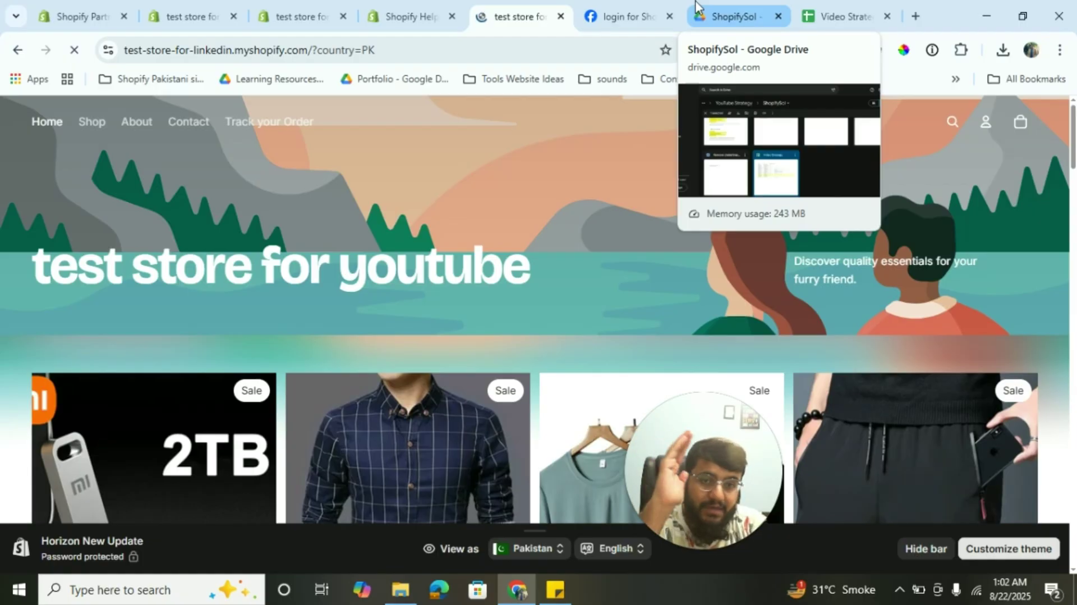
left_click(627, 16)
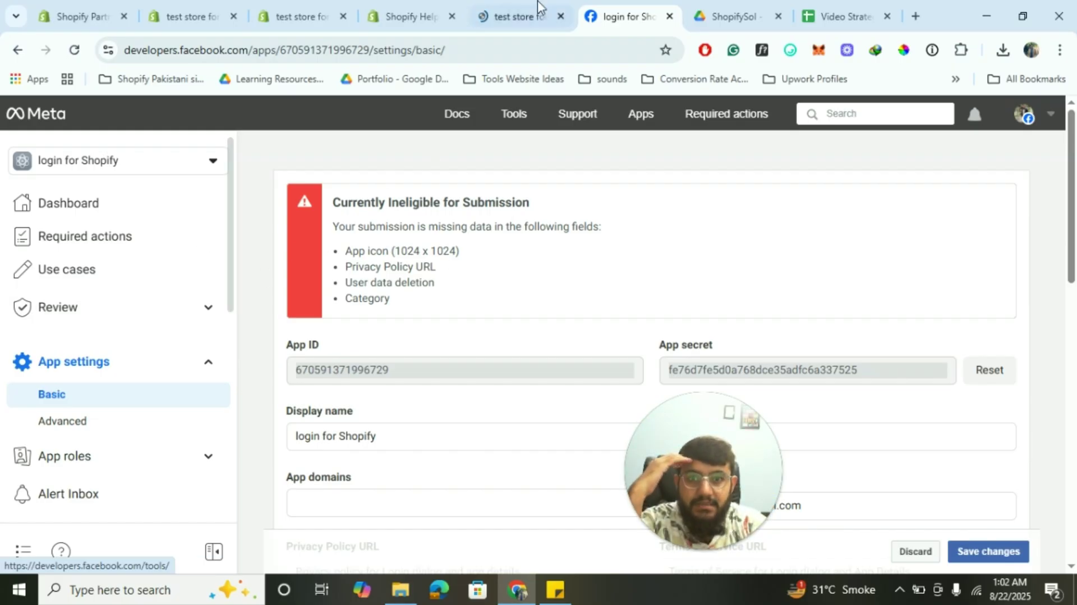
left_click(409, 17)
scroll(511, 120, "down", 2)
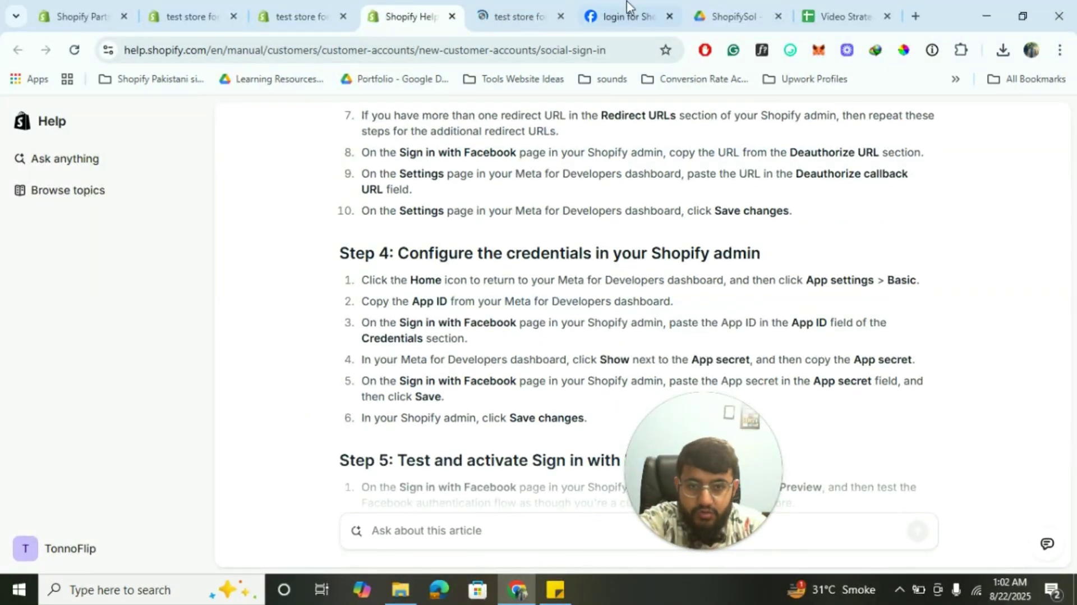
Sign in to the online store with Facebook, continuing with the linked Facebook account, and open the account menu to check the sign-in
left_click(516, 16)
left_click(985, 122)
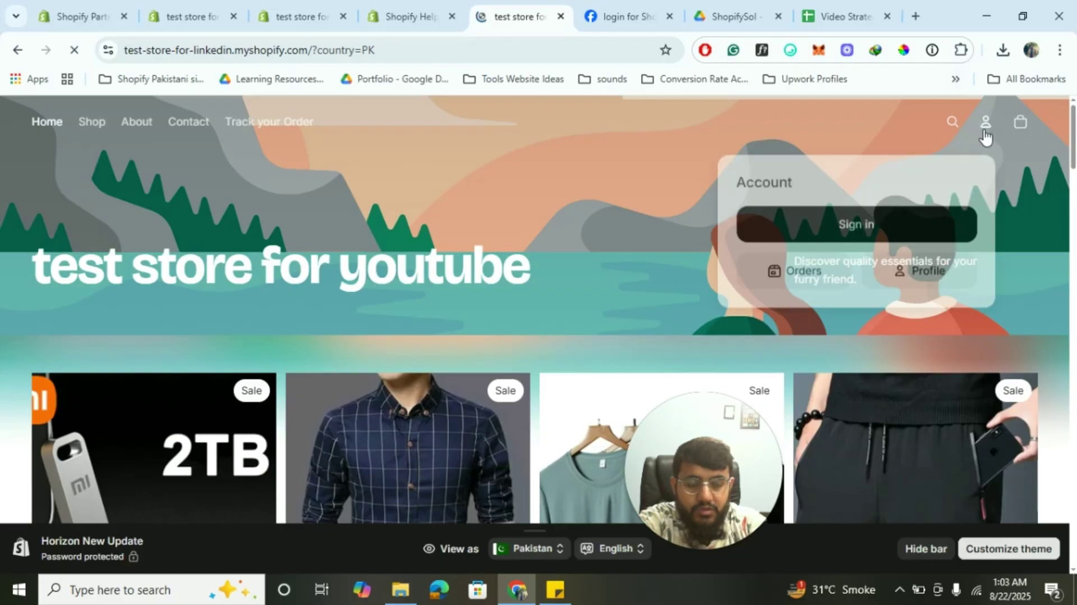
left_click(858, 218)
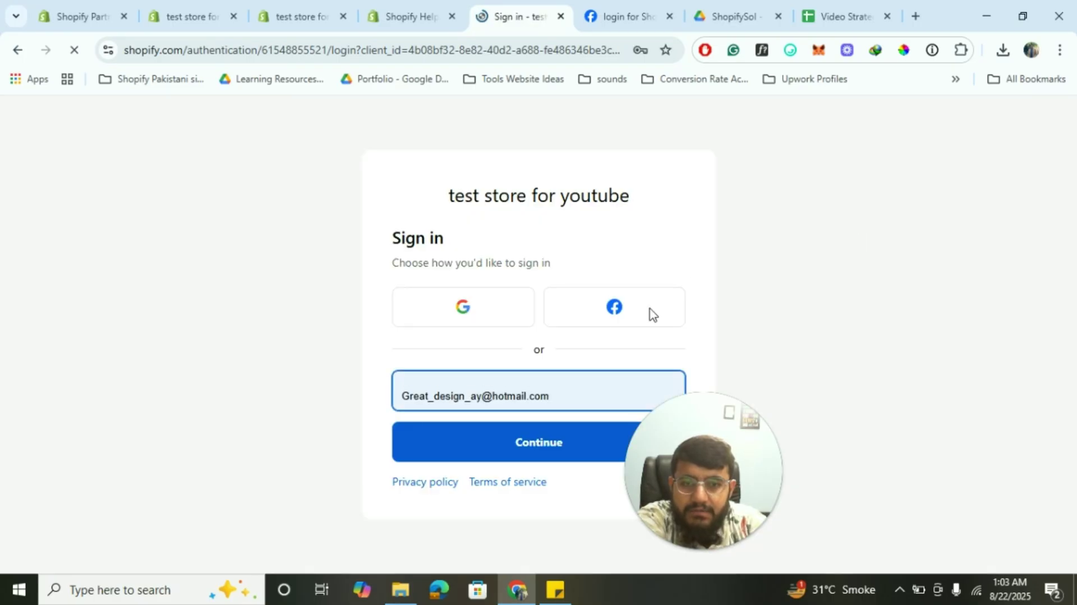
left_click(611, 306)
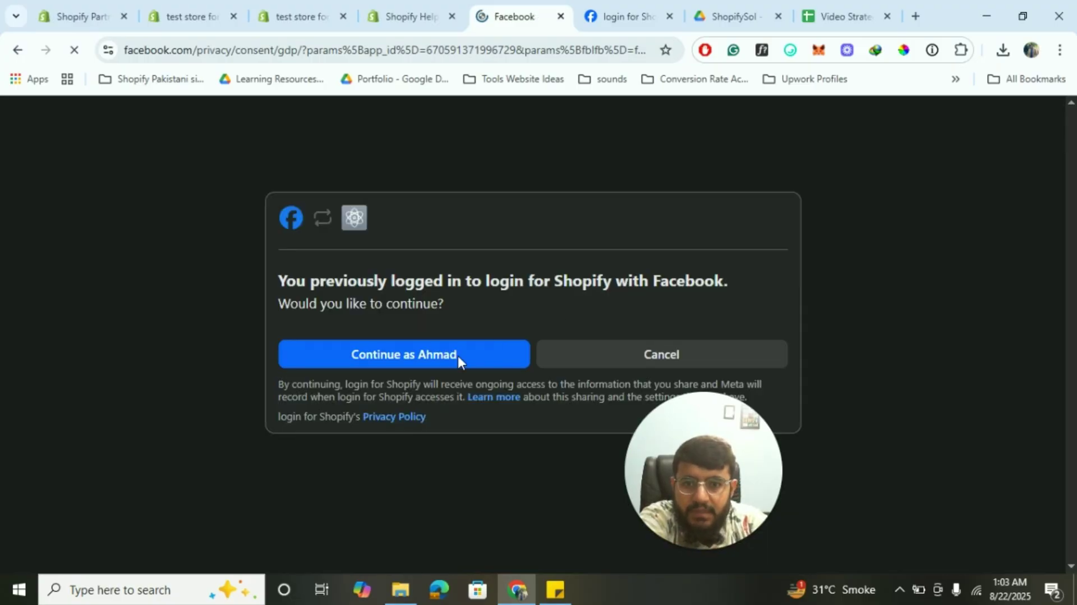
left_click(440, 356)
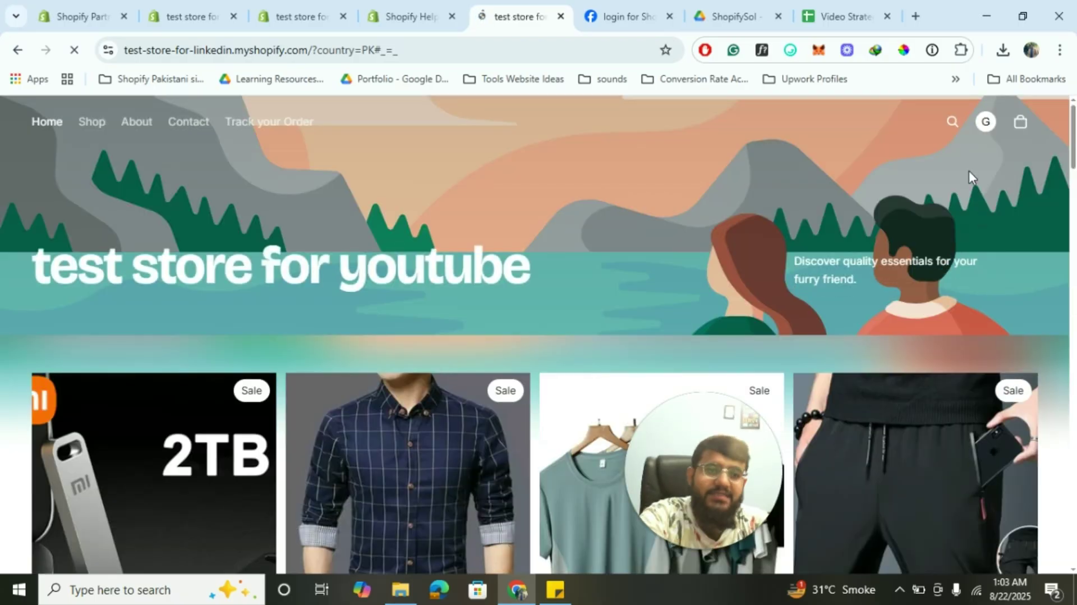
left_click(985, 123)
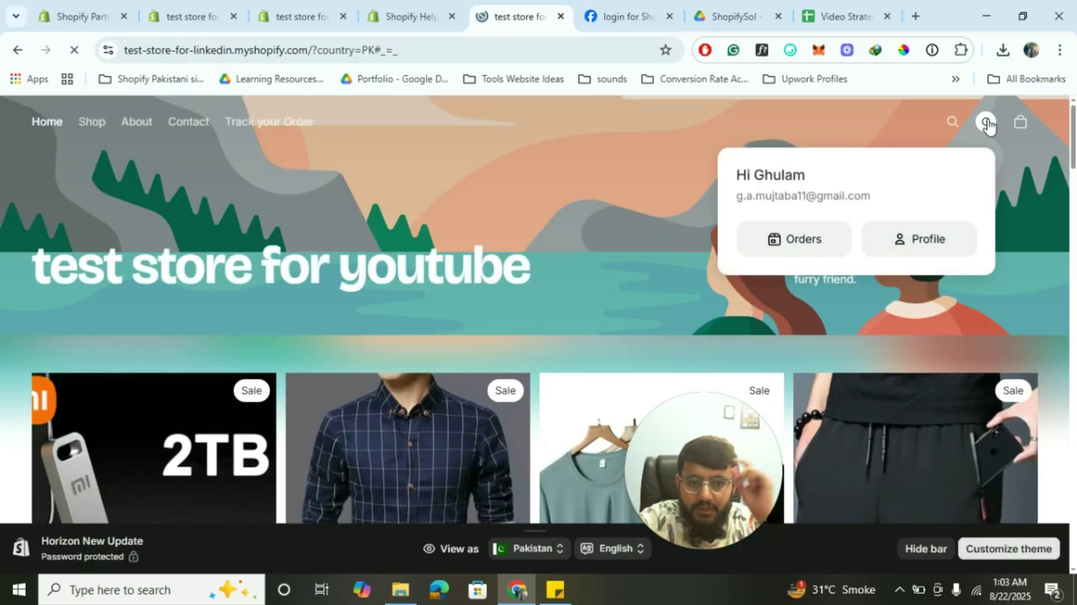